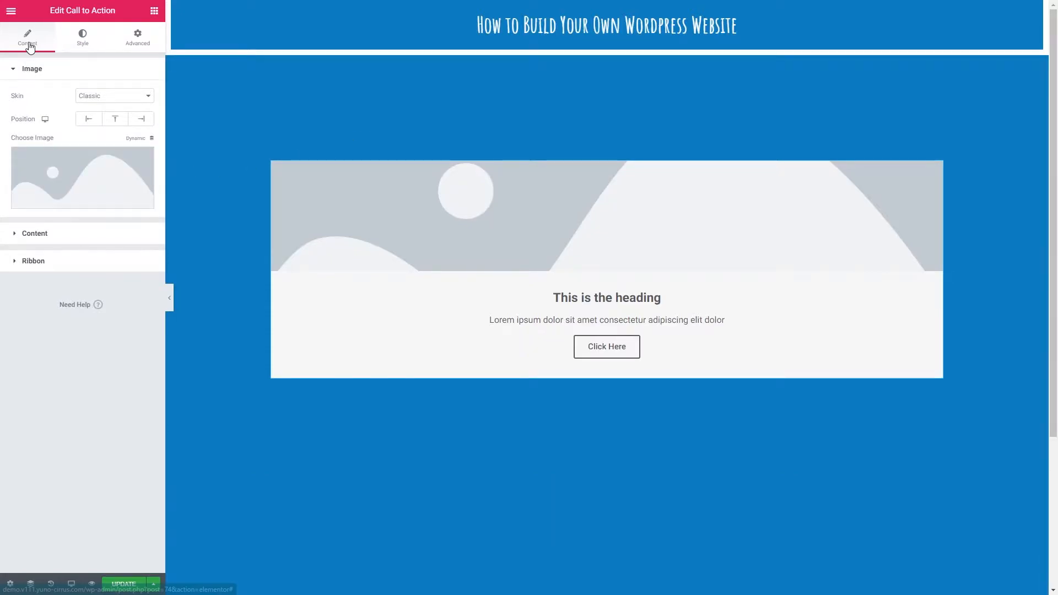
# Try the Cover skin on the call to action, and switch it back to Classic
pyautogui.click(133, 40)
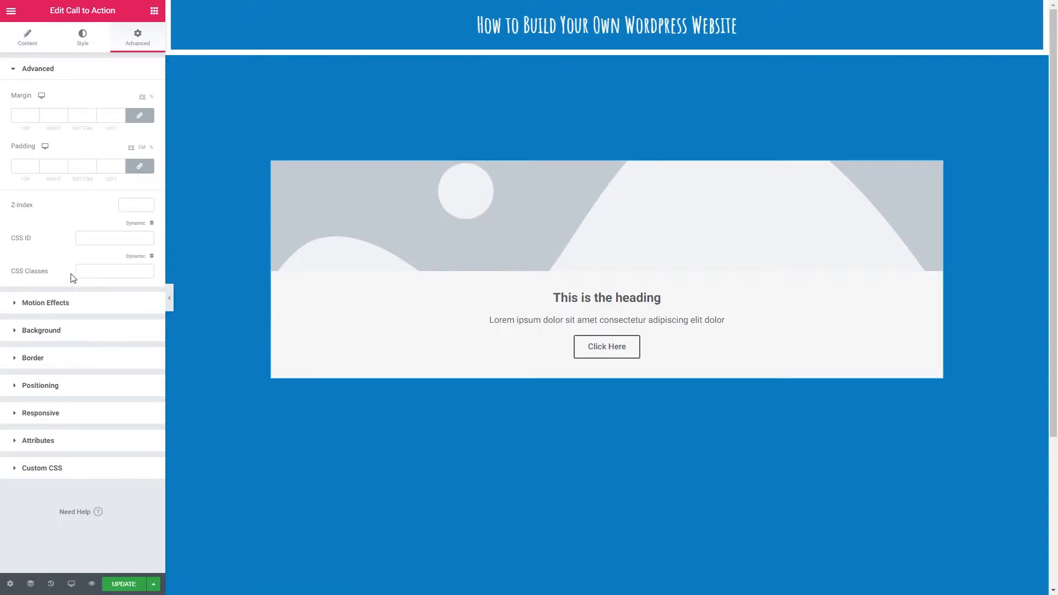
pyautogui.click(28, 48)
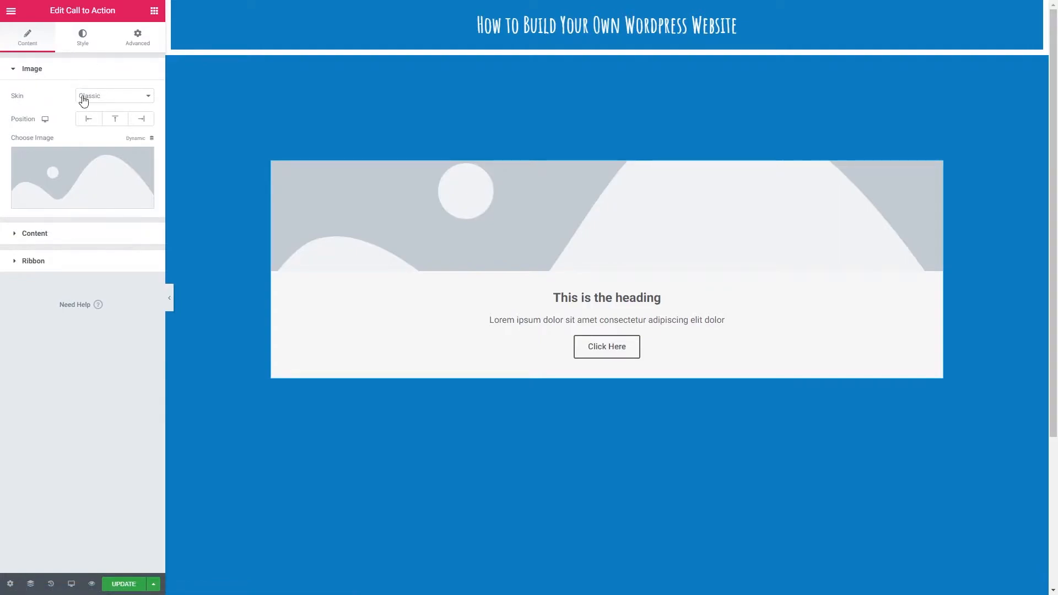
pyautogui.click(102, 98)
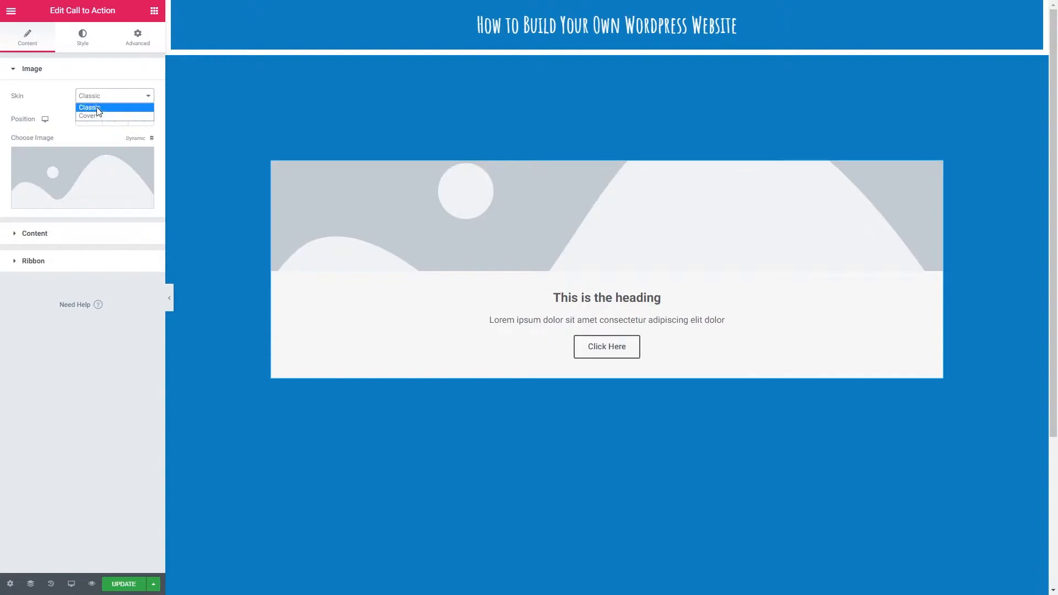
pyautogui.click(100, 115)
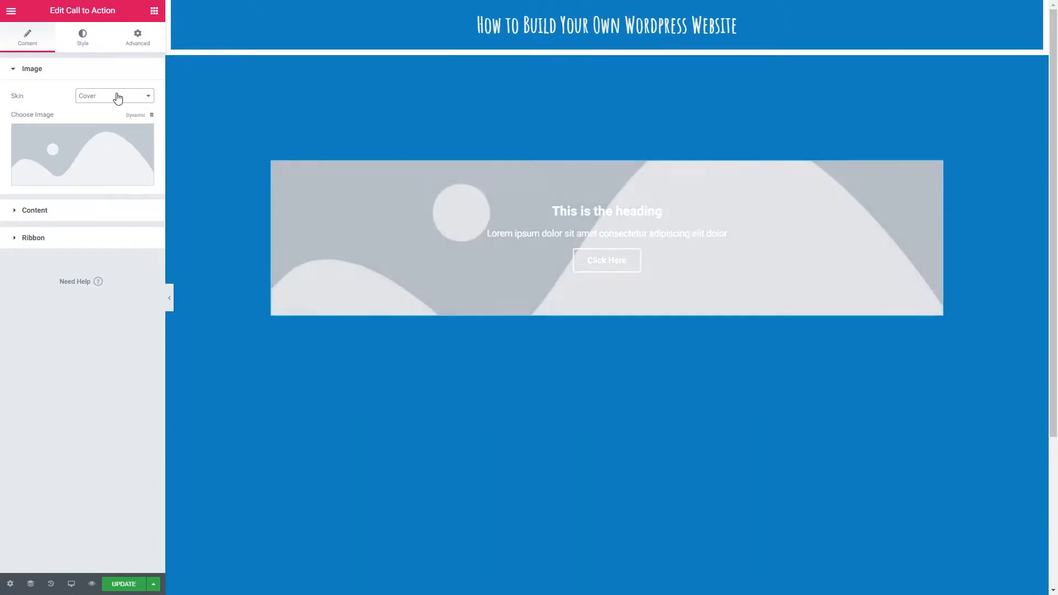
pyautogui.click(111, 97)
pyautogui.click(93, 108)
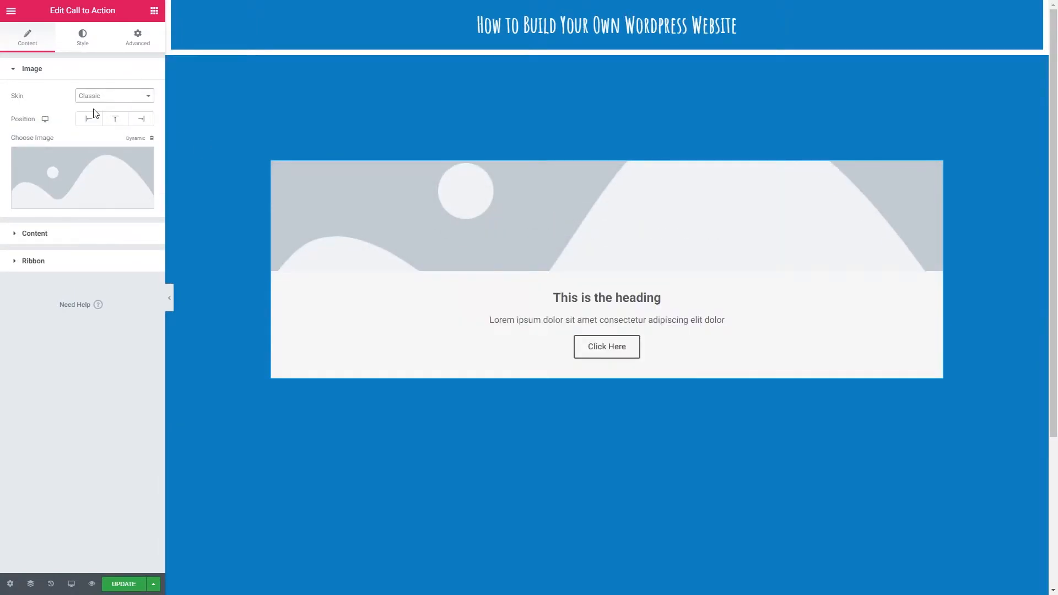
# Try the image positions of the call to action and place the image on the right
pyautogui.click(89, 119)
pyautogui.click(119, 121)
pyautogui.click(142, 122)
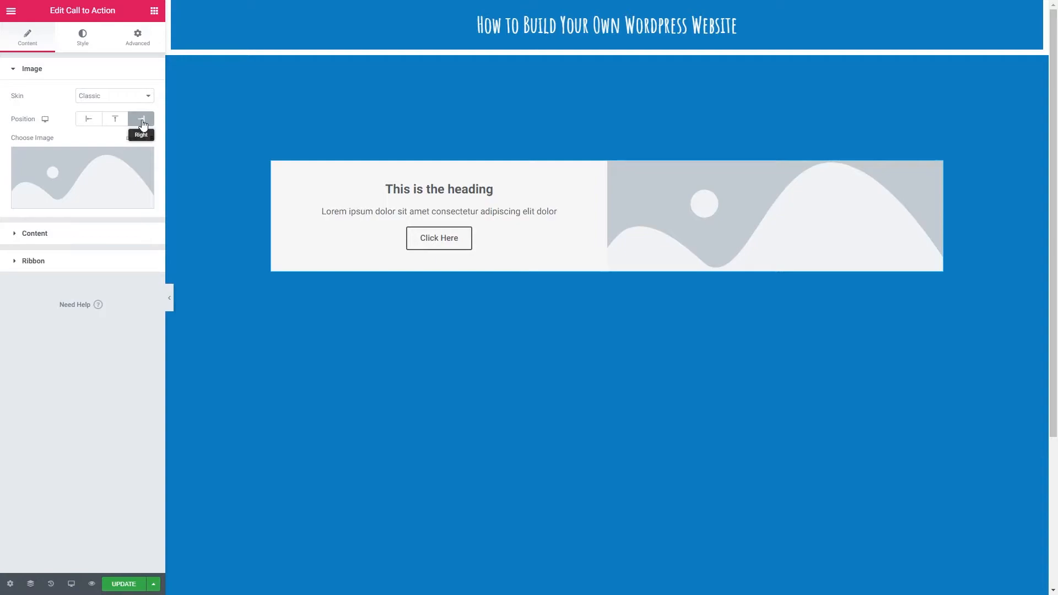
# Insert the blue and purple wireframe sketch from the media library as the call to action's image
pyautogui.click(94, 171)
pyautogui.click(467, 156)
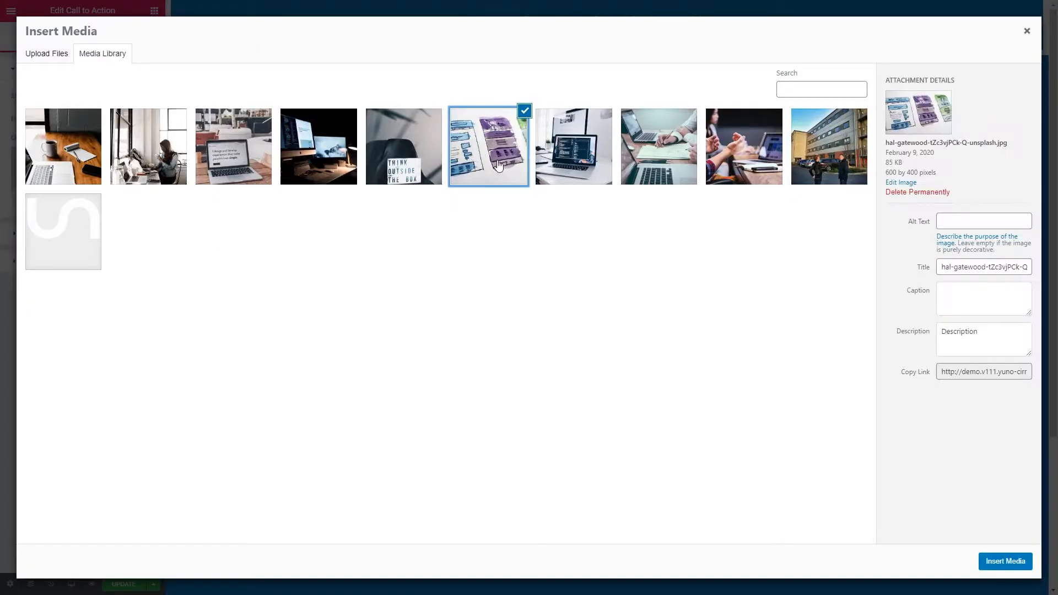
pyautogui.click(995, 562)
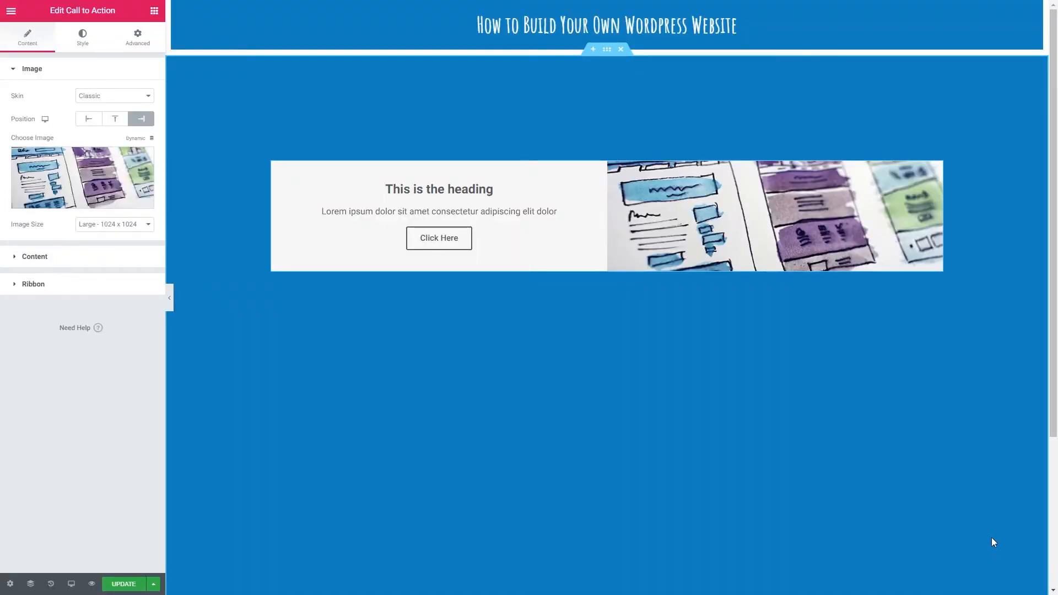
# Compare the Thumbnail and Medium image sizes, and set the image size to Full
pyautogui.click(105, 226)
pyautogui.click(104, 234)
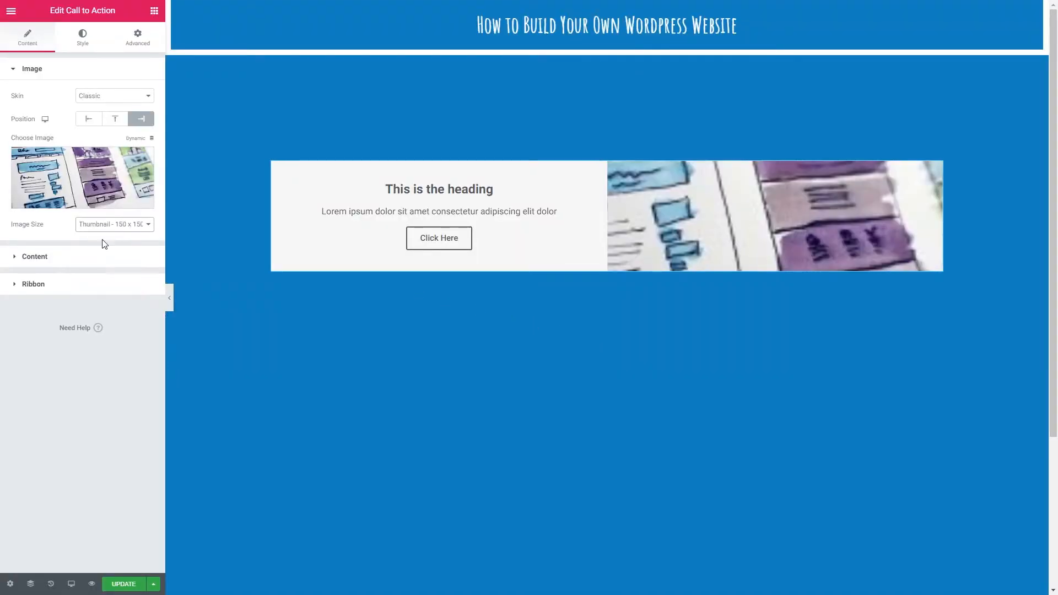
pyautogui.click(107, 226)
pyautogui.click(106, 245)
pyautogui.click(107, 226)
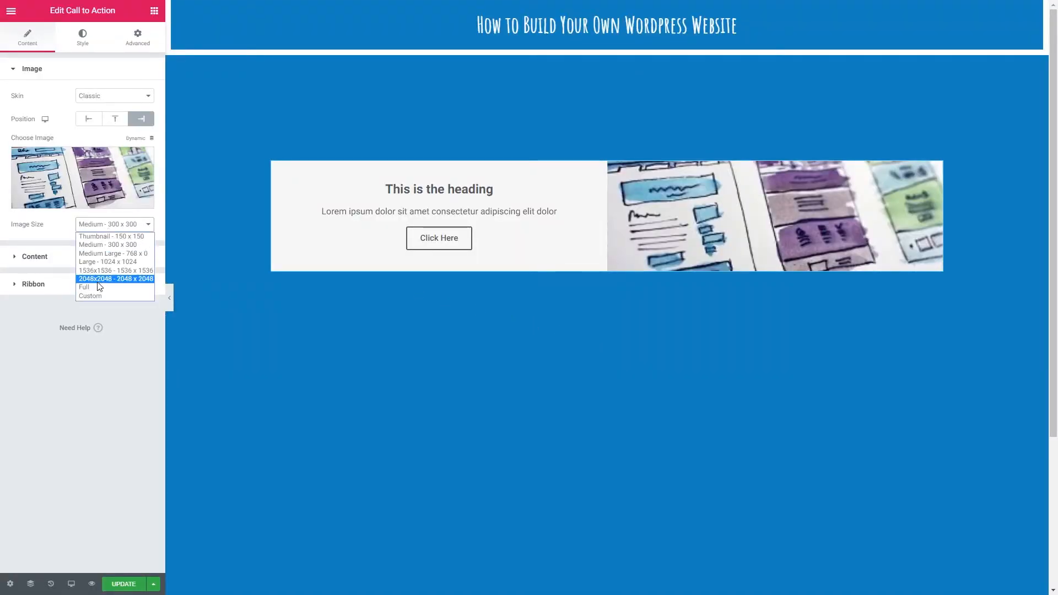
pyautogui.click(98, 287)
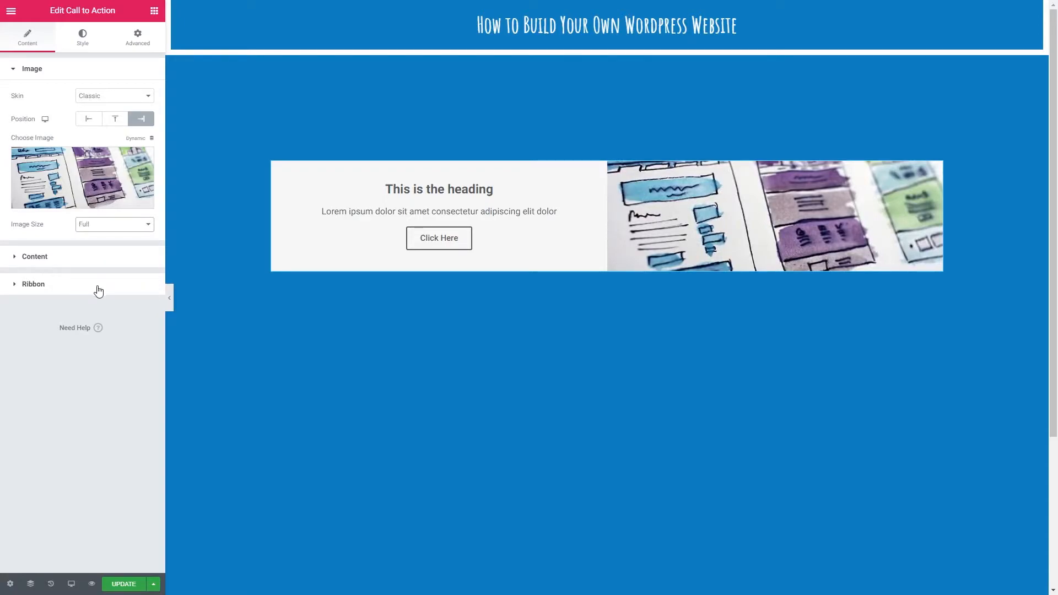
# Try an image and an icon as the content's graphic element, and set it back to None
pyautogui.click(91, 262)
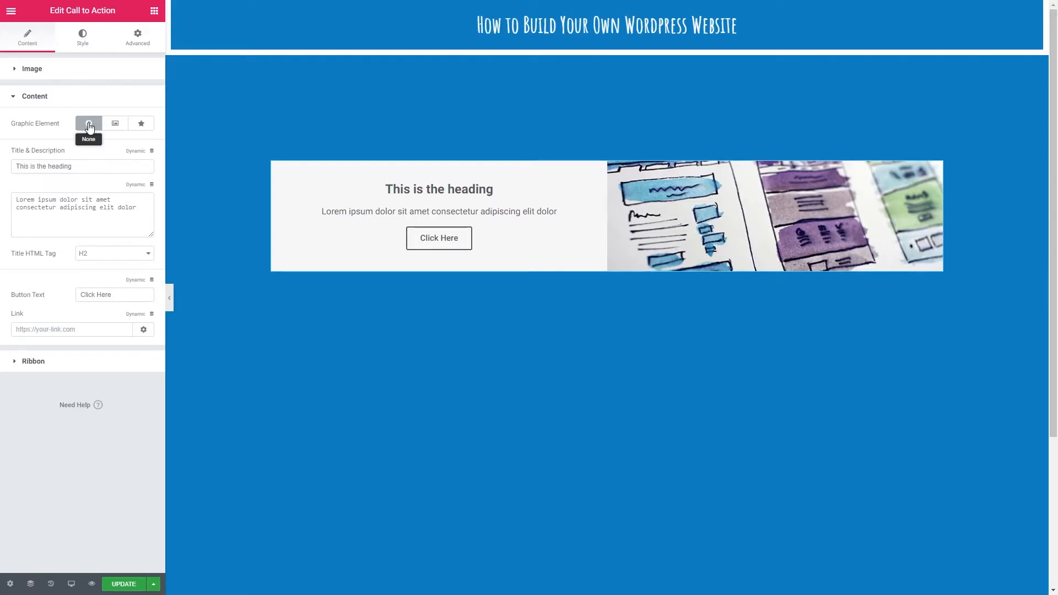
pyautogui.click(116, 125)
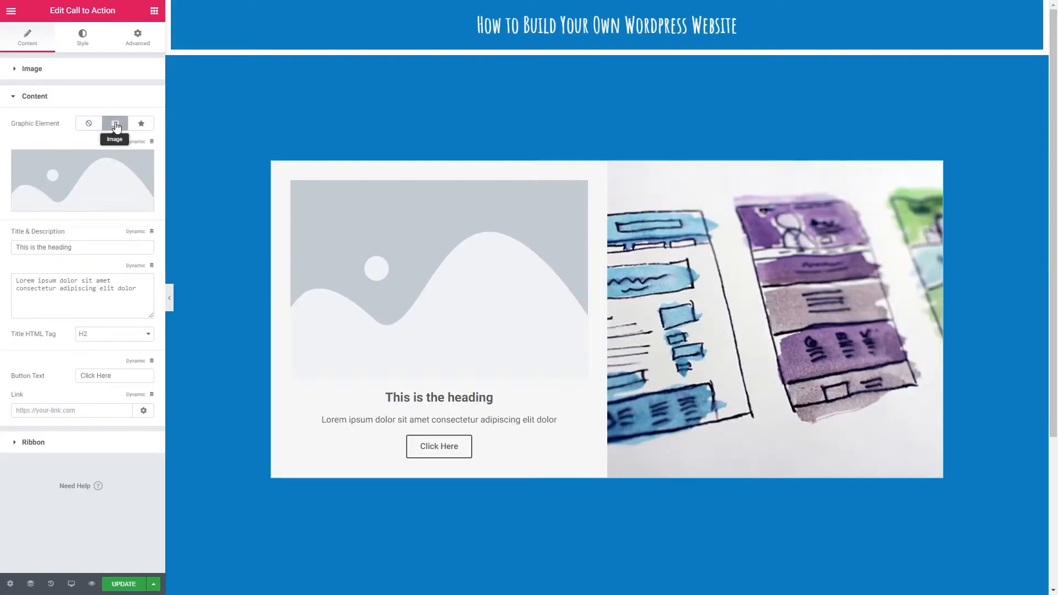
pyautogui.click(141, 124)
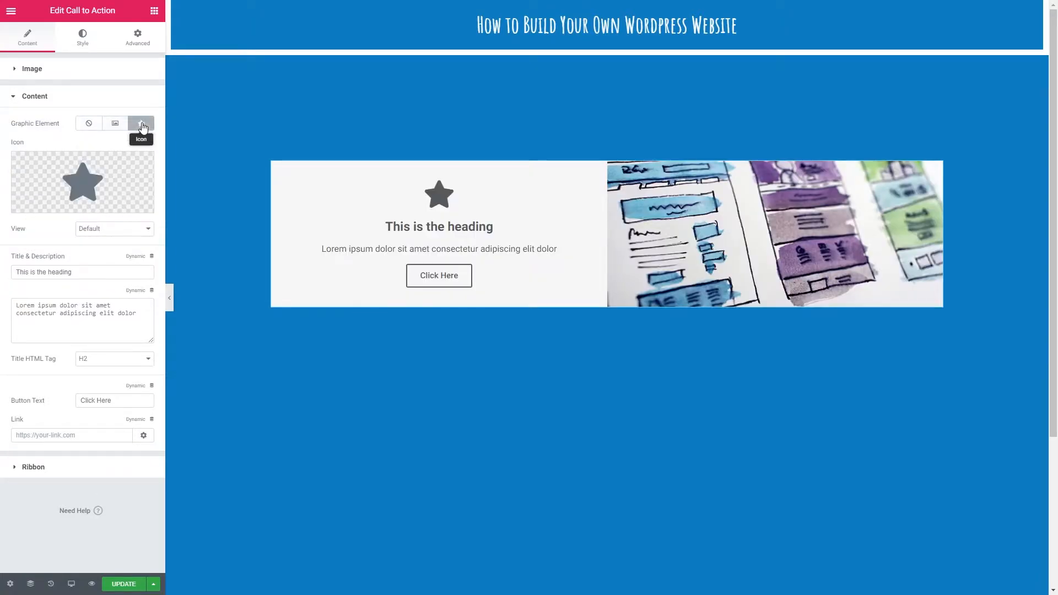
pyautogui.moveTo(84, 177)
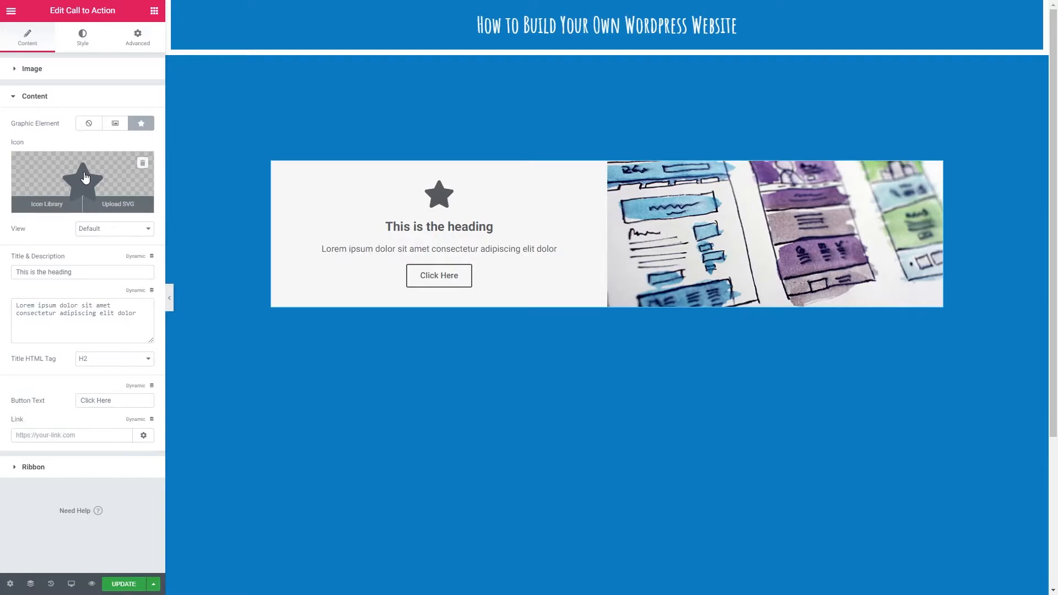
pyautogui.click(88, 125)
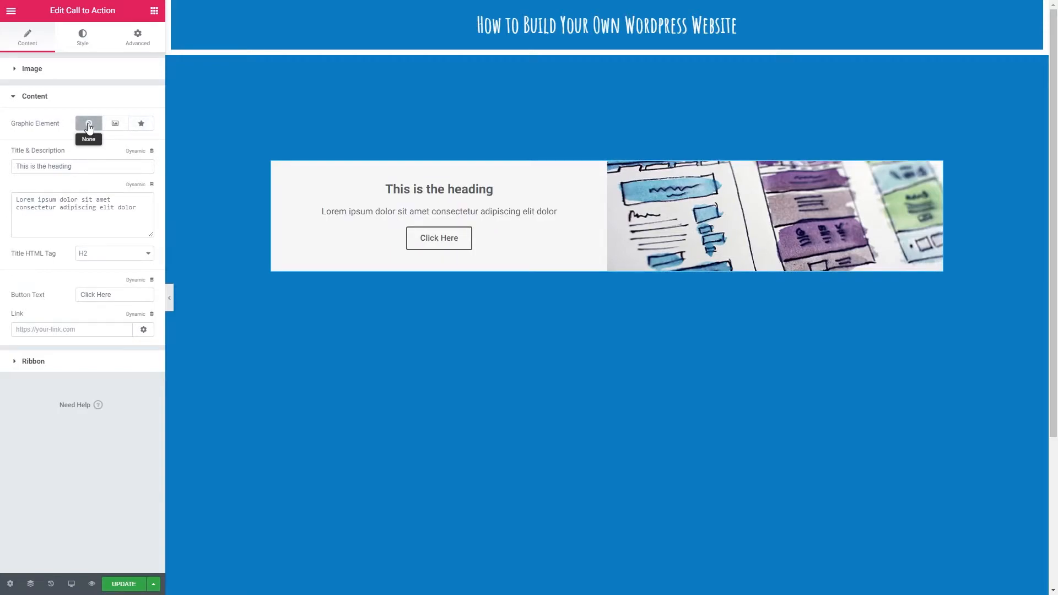
# Set the title to "Click the button!" and the description to "Click the button to claim your prize!"
pyautogui.click(81, 162)
pyautogui.moveTo(81, 162); pyautogui.dragTo(17, 165)
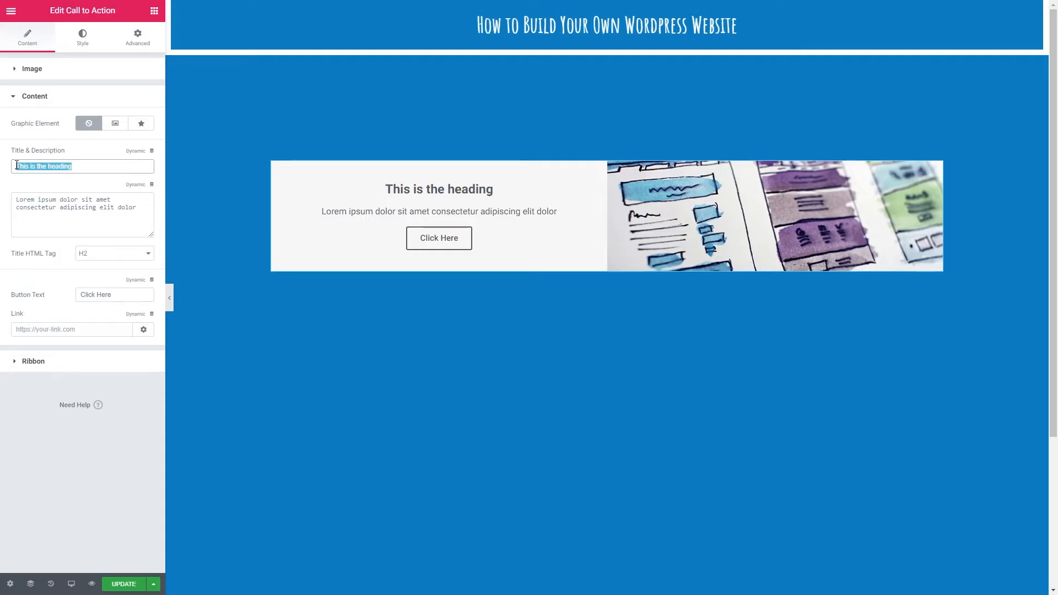
pyautogui.write('Cl')
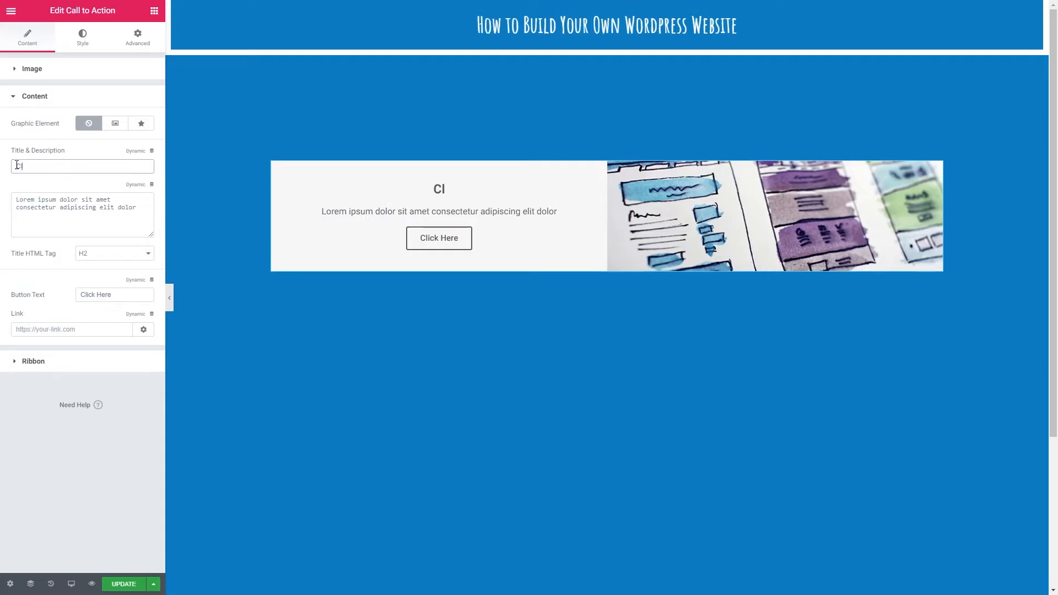
pyautogui.write('ick the button!')
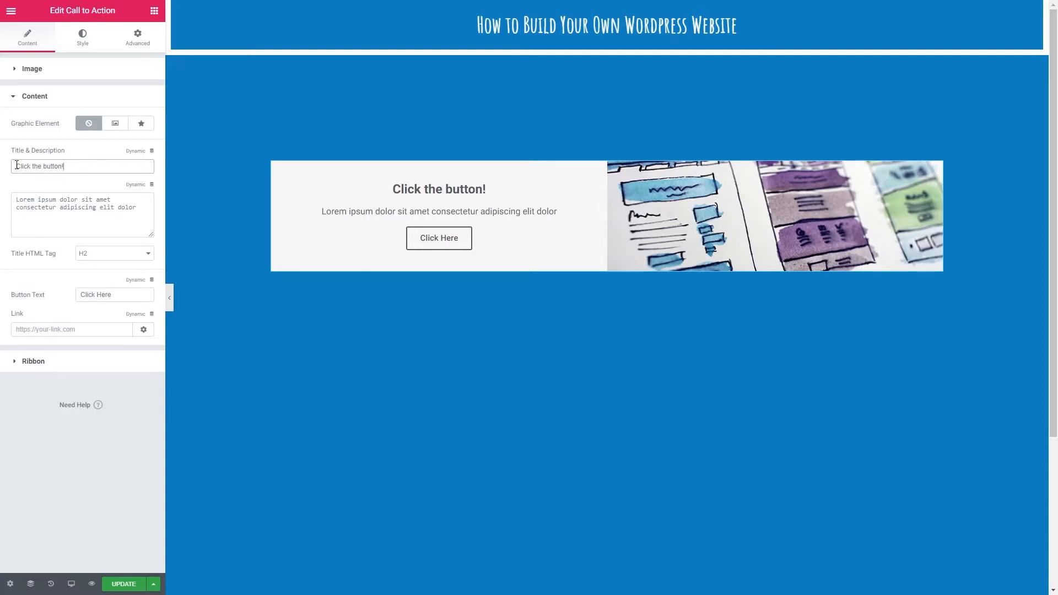
pyautogui.moveTo(143, 207); pyautogui.dragTo(16, 200)
pyautogui.write('C')
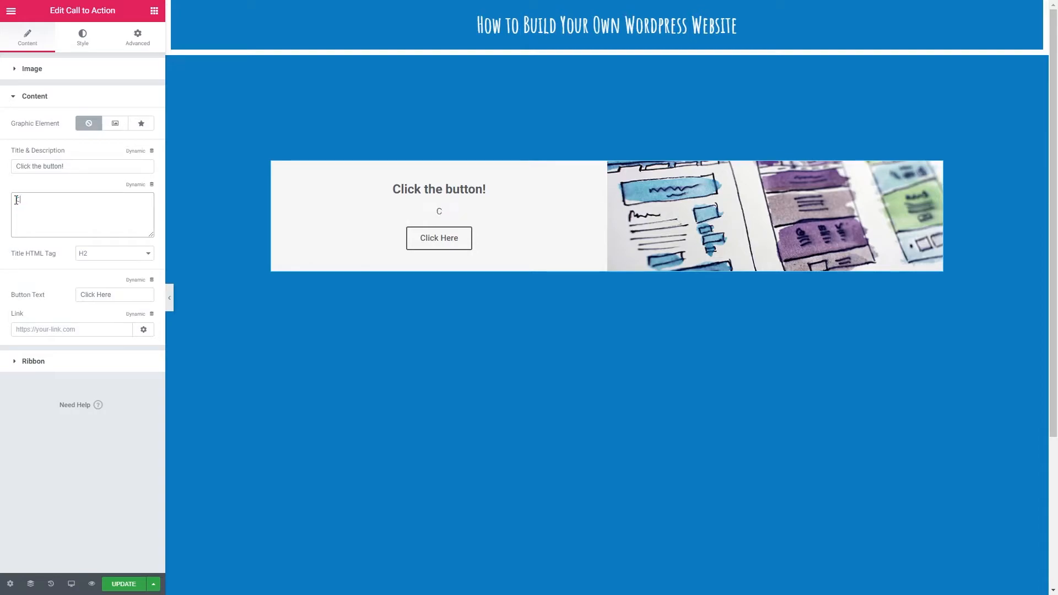
pyautogui.write('lick the button to claim your prize!')
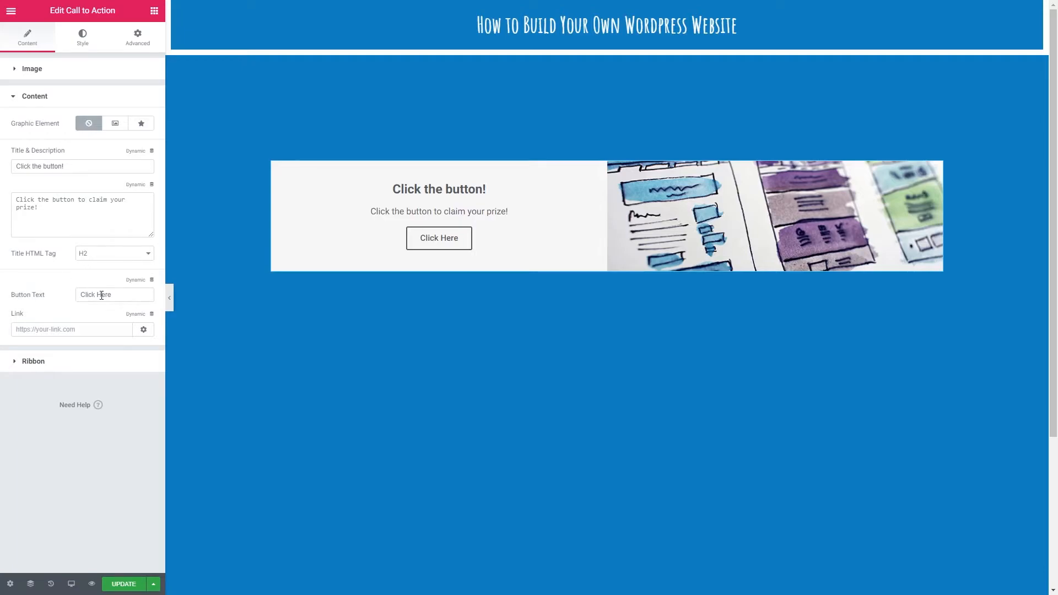
# Change the call to action's button text to "Claim!"
pyautogui.moveTo(121, 296); pyautogui.dragTo(73, 297)
pyautogui.write('Claim!')
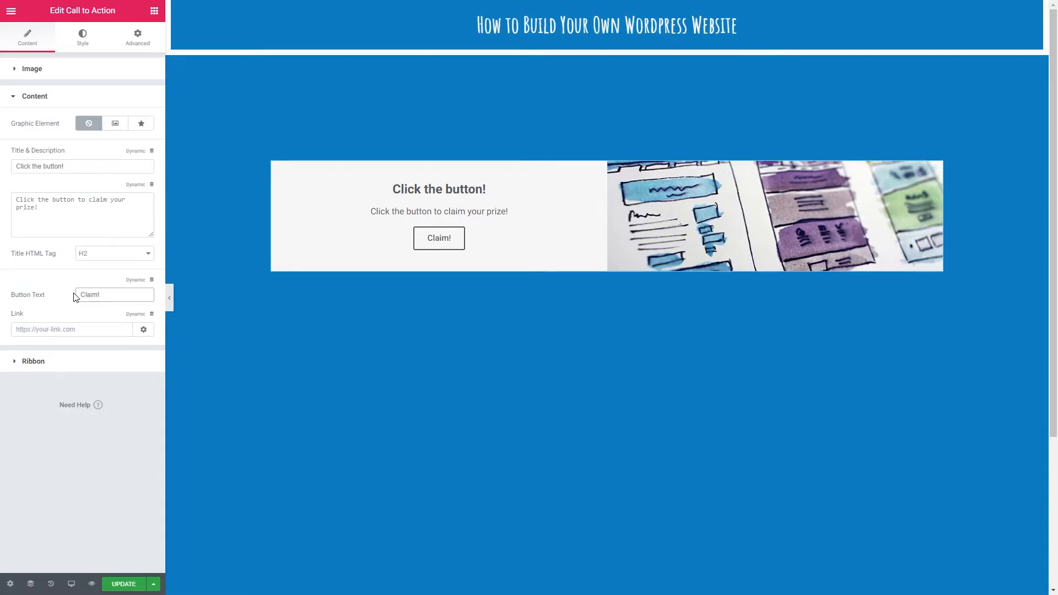
pyautogui.click(57, 331)
# Add a ribbon titled "Top Prize" to the call to action and position it on the right
pyautogui.click(42, 361)
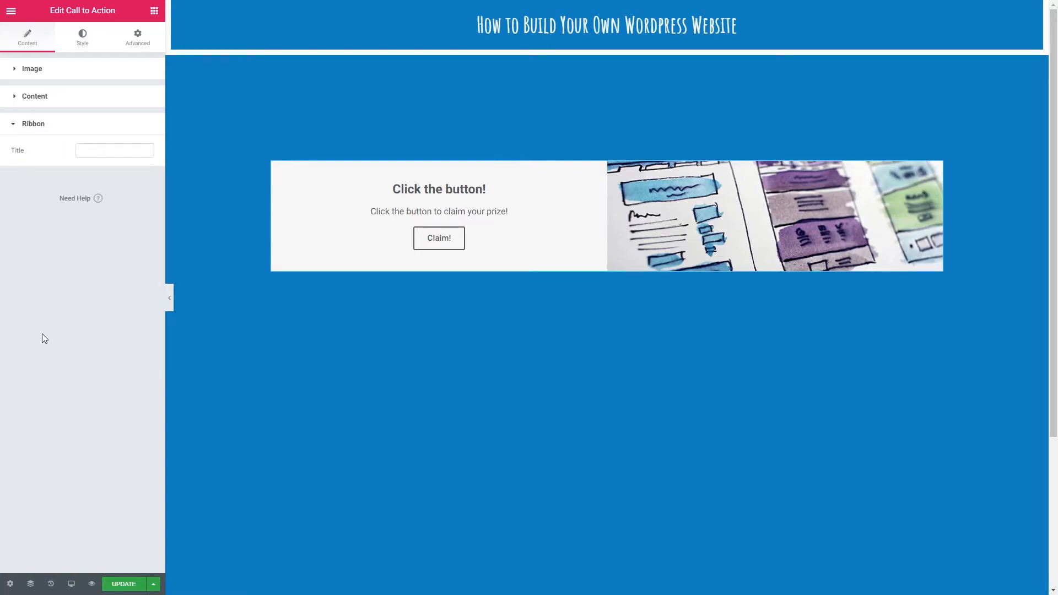
pyautogui.click(87, 152)
pyautogui.write('T')
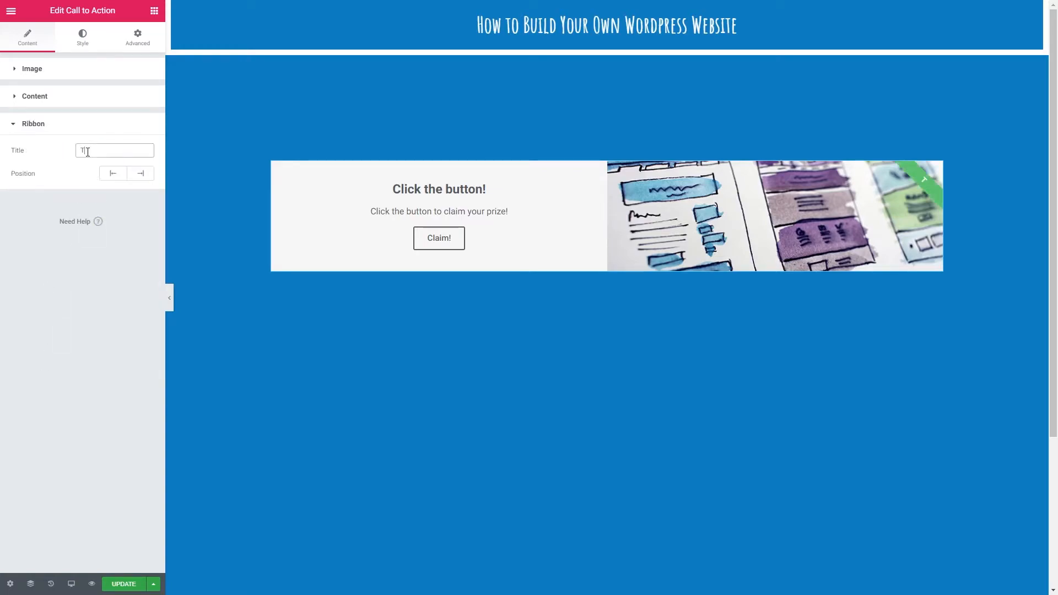
pyautogui.write('op Prize')
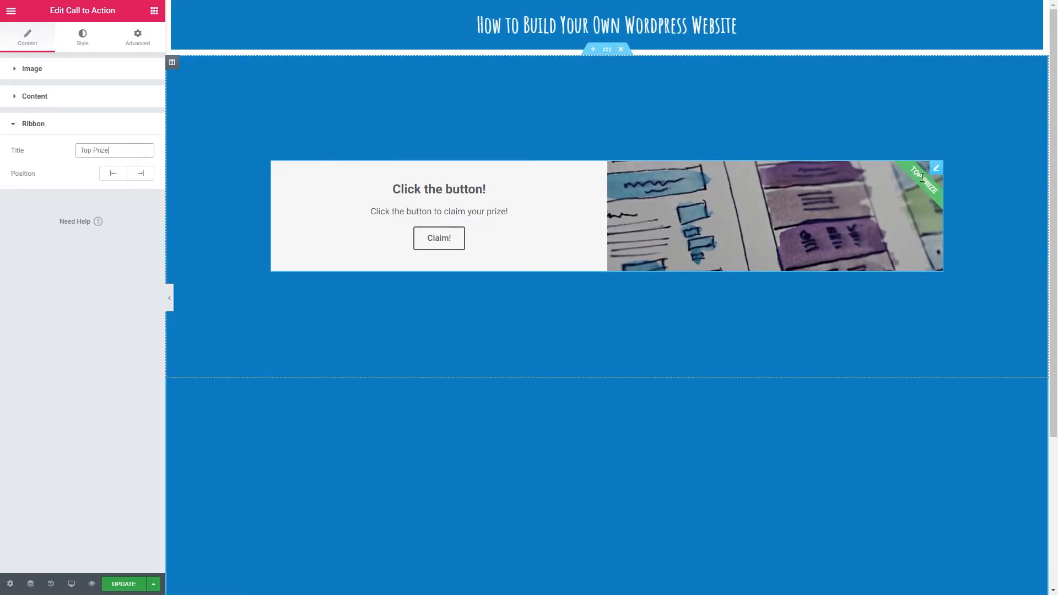
pyautogui.click(115, 176)
pyautogui.click(140, 175)
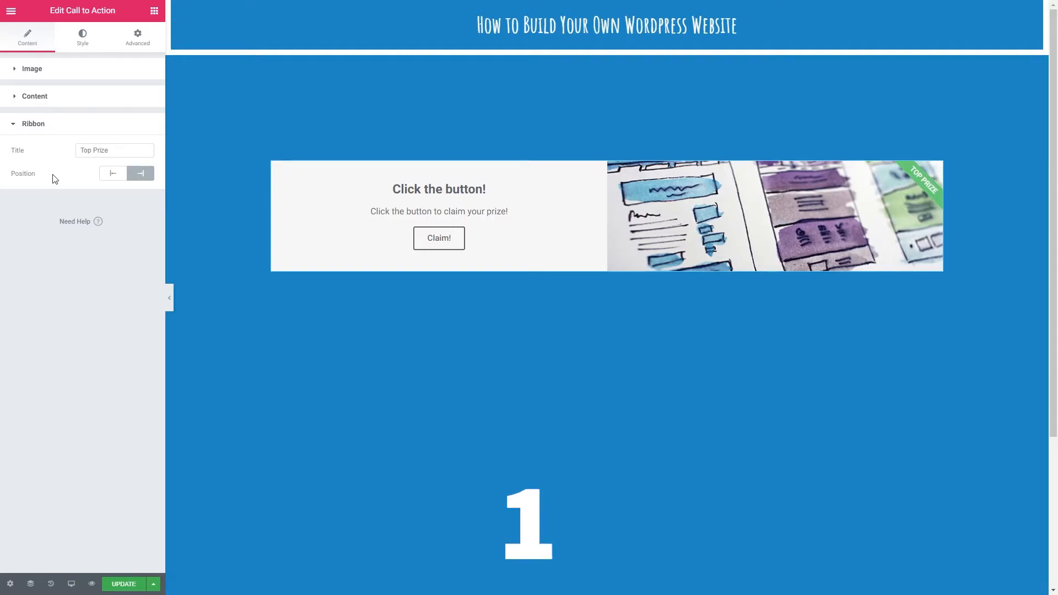
# Set the call to action's box height to about 318 px in the style settings
pyautogui.click(81, 45)
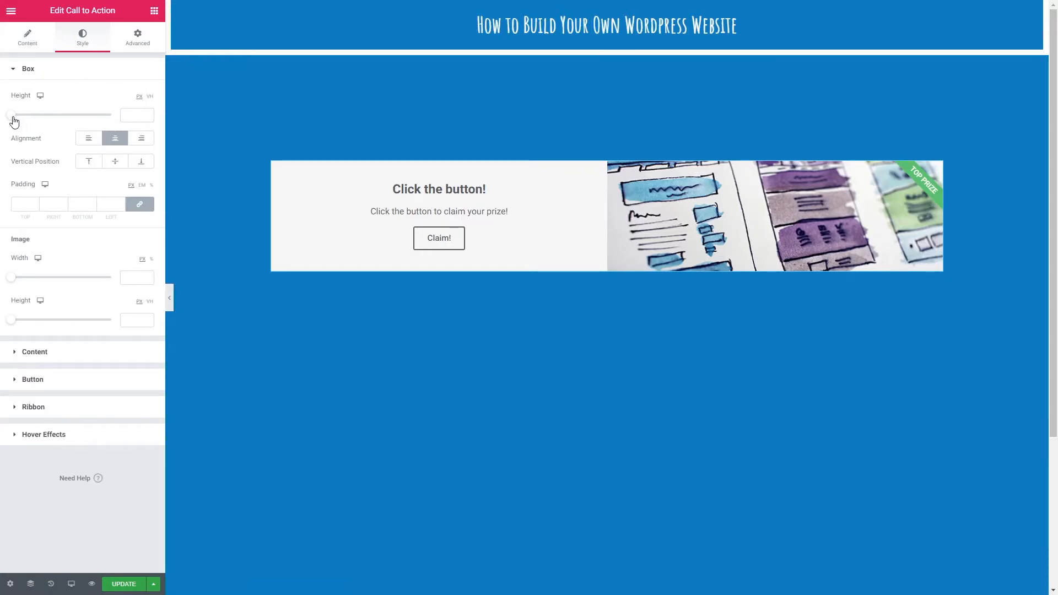
pyautogui.moveTo(13, 116); pyautogui.dragTo(38, 113)
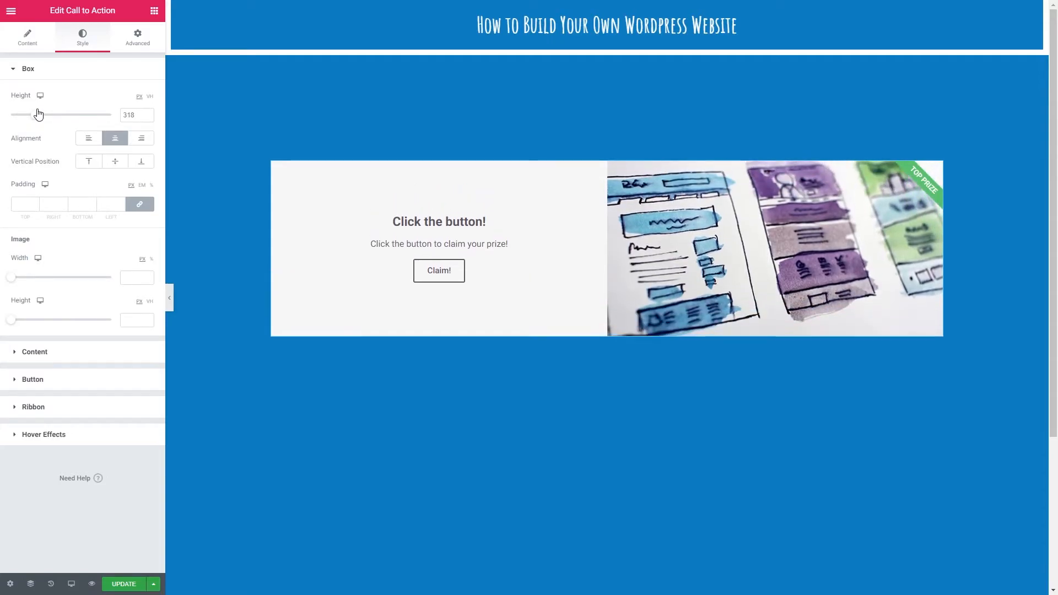
# Align the box content to the left and set its vertical position to Bottom
pyautogui.click(90, 141)
pyautogui.click(115, 141)
pyautogui.click(145, 145)
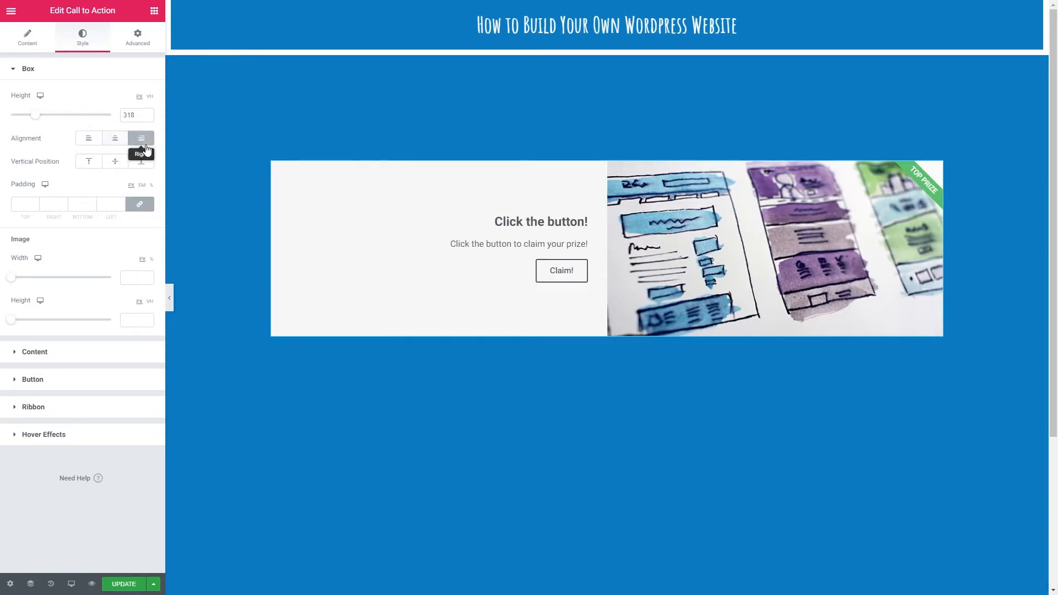
pyautogui.click(89, 141)
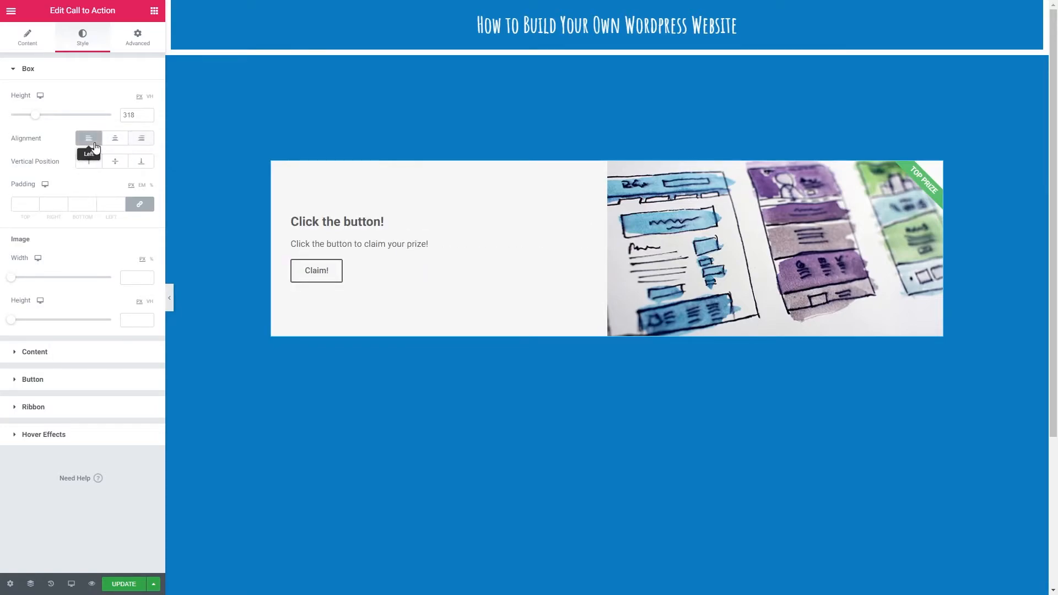
pyautogui.click(140, 165)
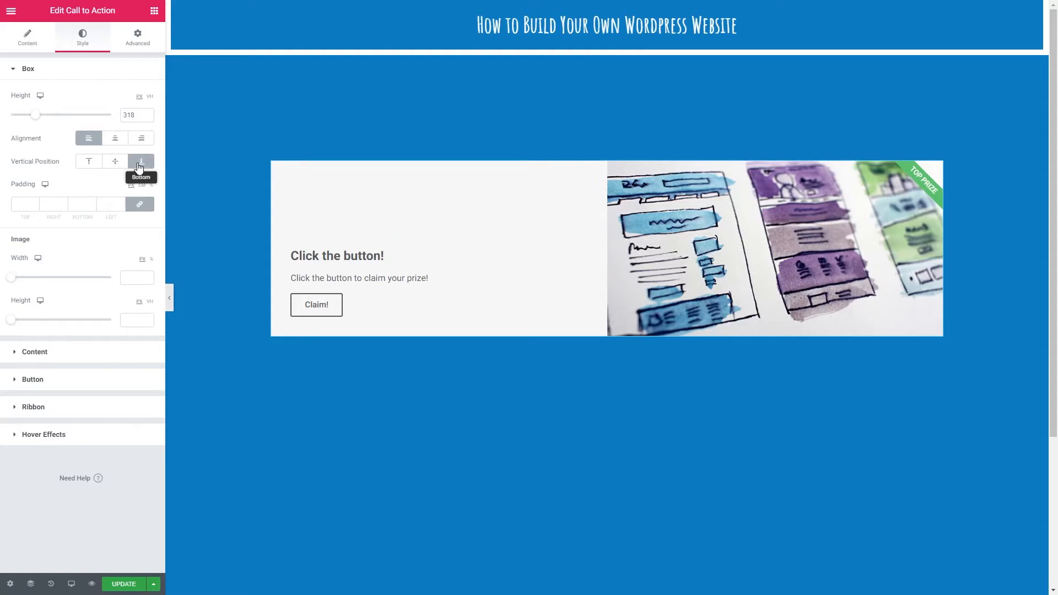
# Try a linked box padding of 38 px on all sides, and clear the padding values
pyautogui.click(36, 203)
pyautogui.click(35, 203)
pyautogui.click(35, 202)
pyautogui.click(35, 203)
pyautogui.click(35, 203)
pyautogui.click(35, 203)
pyautogui.click(35, 203)
pyautogui.click(35, 203)
pyautogui.click(35, 203)
pyautogui.click(36, 202)
pyautogui.click(35, 203)
pyautogui.click(36, 202)
pyautogui.click(35, 203)
pyautogui.click(35, 203)
pyautogui.click(36, 203)
pyautogui.click(35, 203)
pyautogui.click(36, 203)
pyautogui.click(36, 203)
pyautogui.click(36, 203)
pyautogui.click(35, 202)
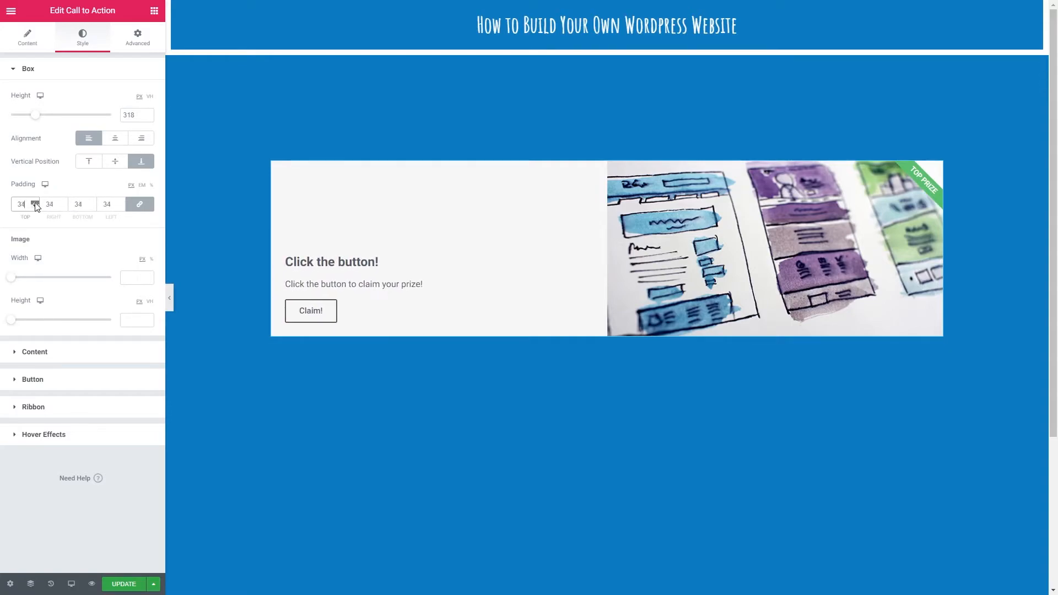
pyautogui.click(35, 203)
pyautogui.click(35, 203)
pyautogui.click(35, 202)
pyautogui.click(35, 203)
pyautogui.doubleClick(101, 202)
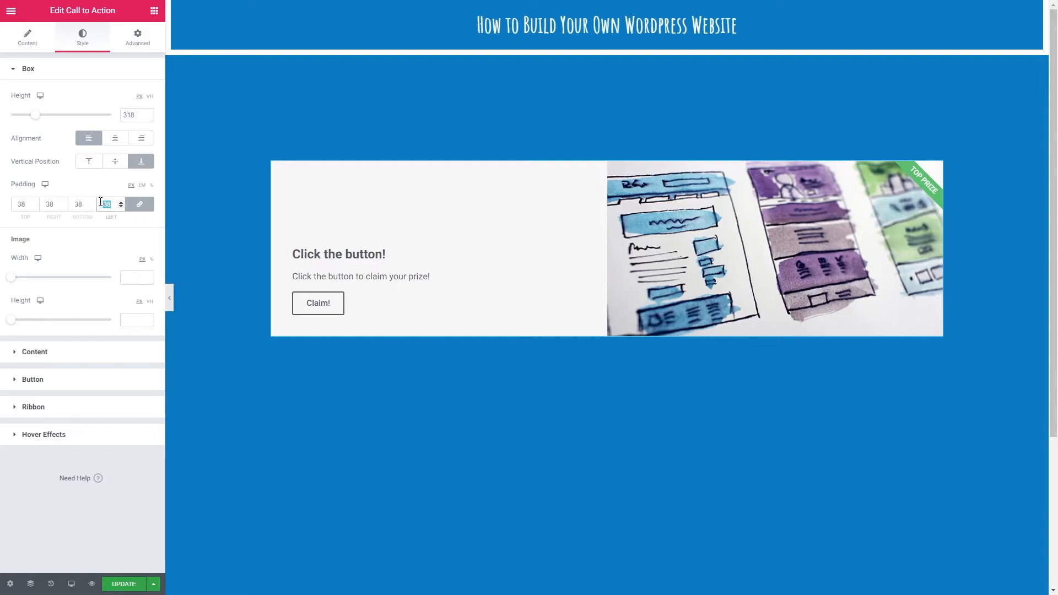
pyautogui.press('BackSpace')
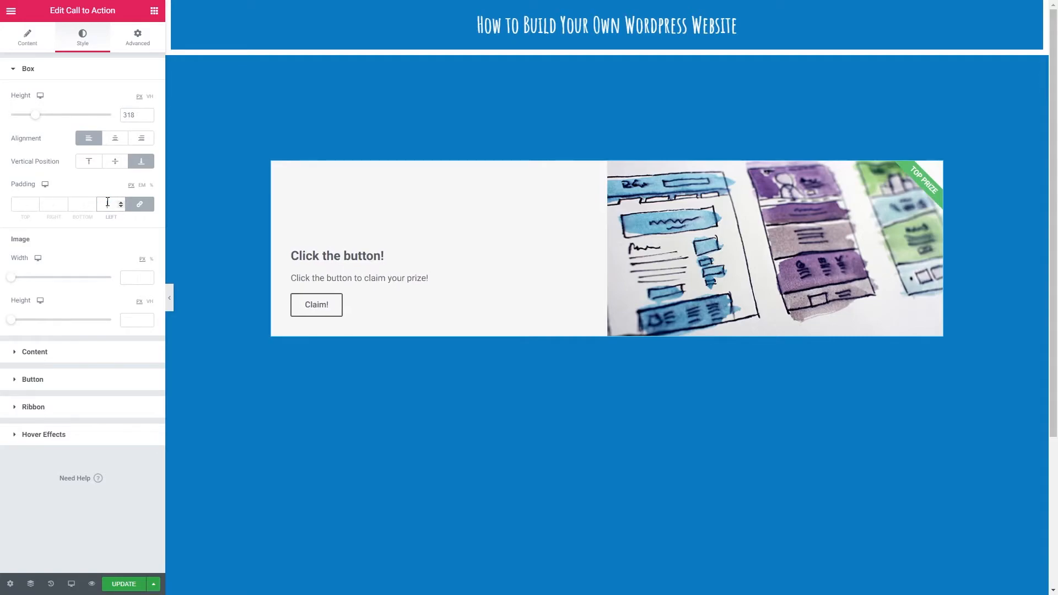
# Set the call to action's image width to about 57 percent
pyautogui.click(151, 260)
pyautogui.moveTo(12, 278); pyautogui.dragTo(71, 287)
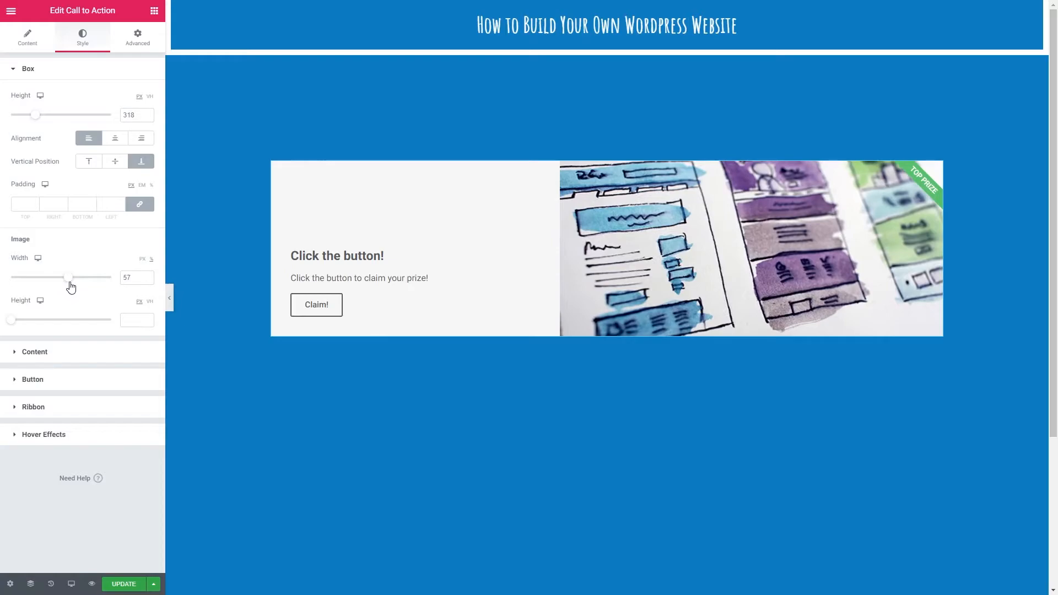
# Set the call to action's image width to 60 percent
pyautogui.moveTo(135, 278); pyautogui.dragTo(118, 280)
pyautogui.write('60')
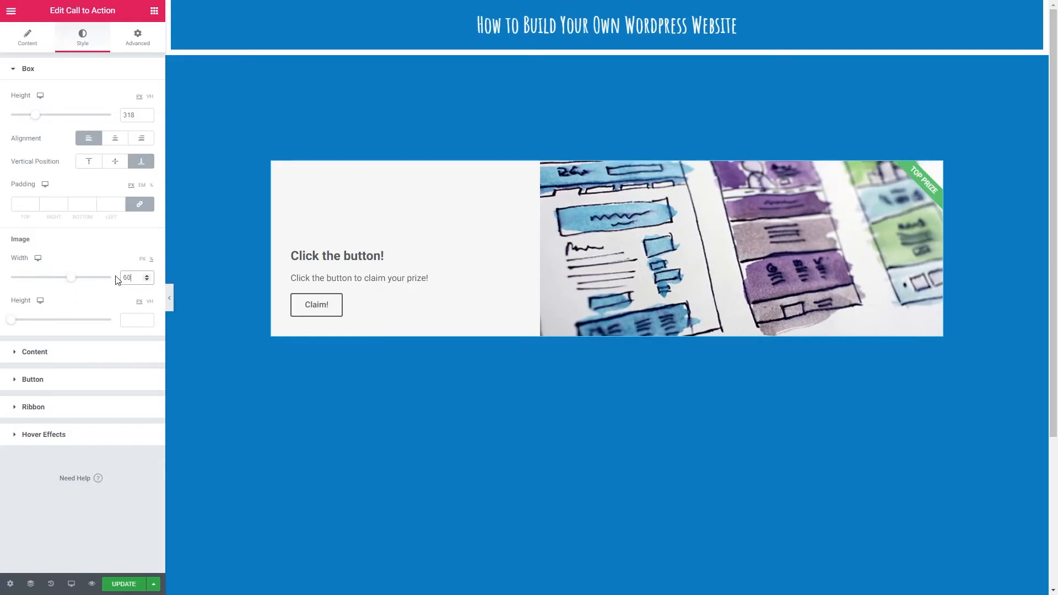
# Try an image height of about 393 px, and clear the height value
pyautogui.moveTo(12, 324); pyautogui.dragTo(87, 321)
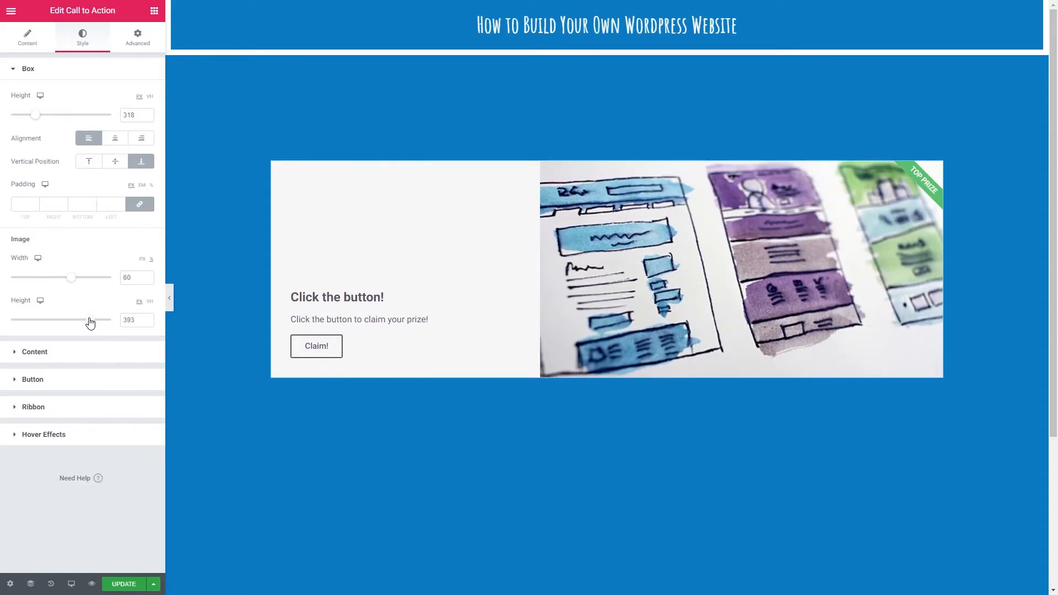
pyautogui.doubleClick(119, 324)
pyautogui.press('BackSpace')
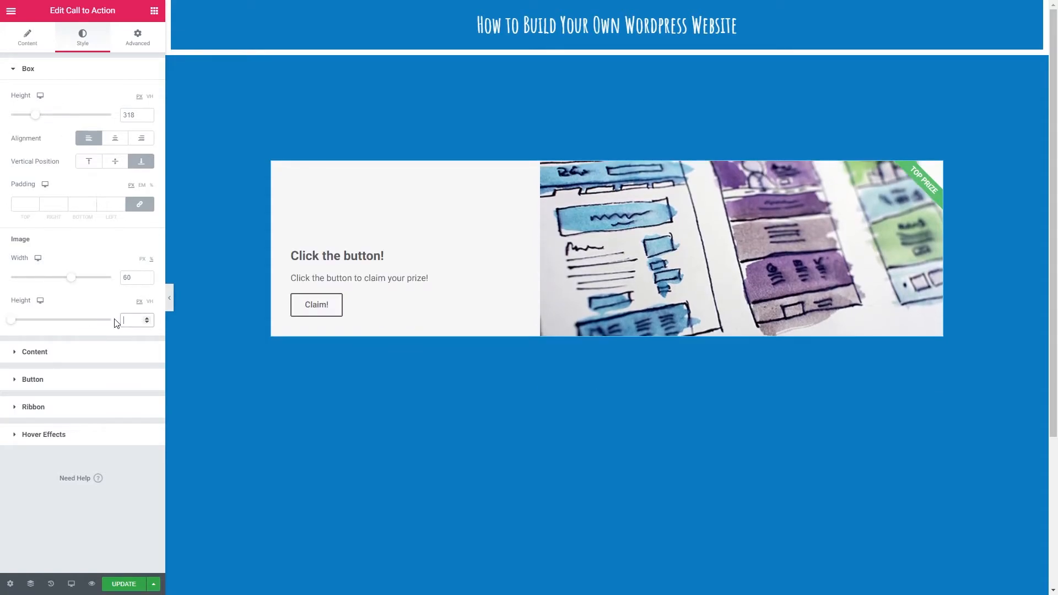
# Style the call to action's title in the Amatic SC font at a size of 2 rem
pyautogui.click(34, 352)
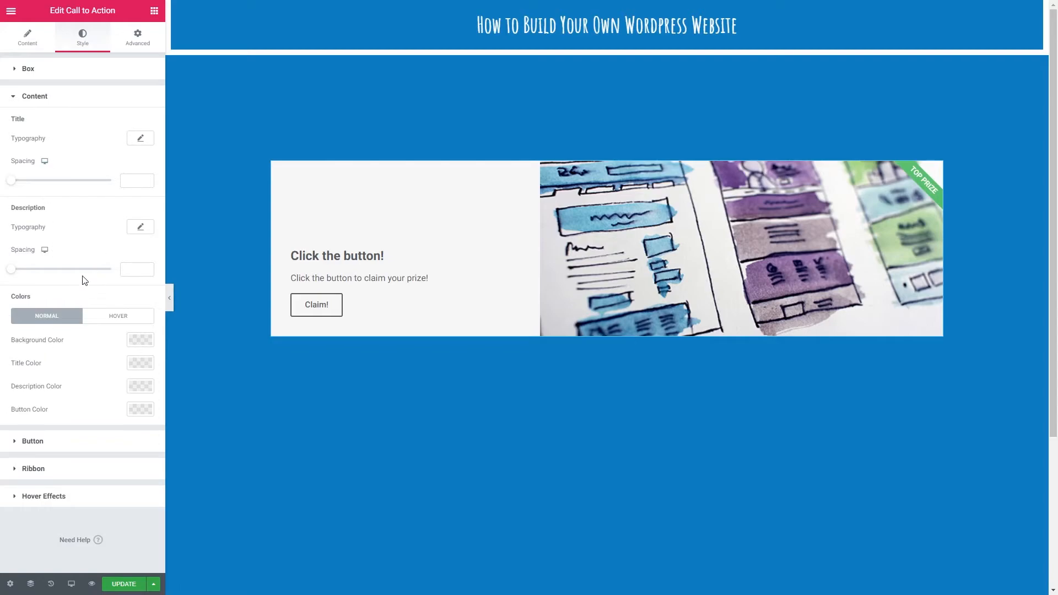
pyautogui.click(140, 138)
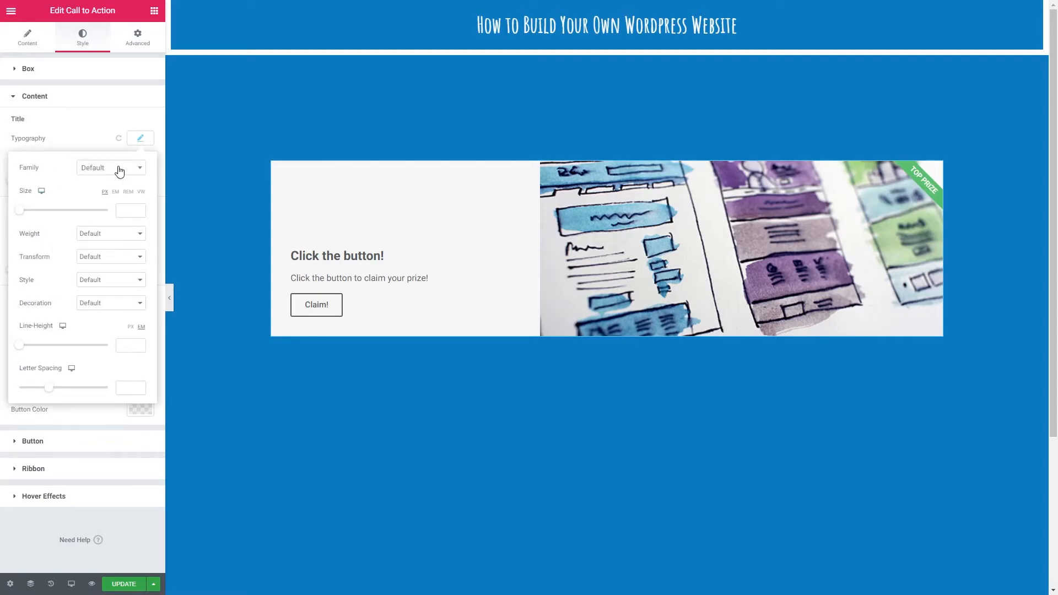
pyautogui.click(119, 171)
pyautogui.write('ama')
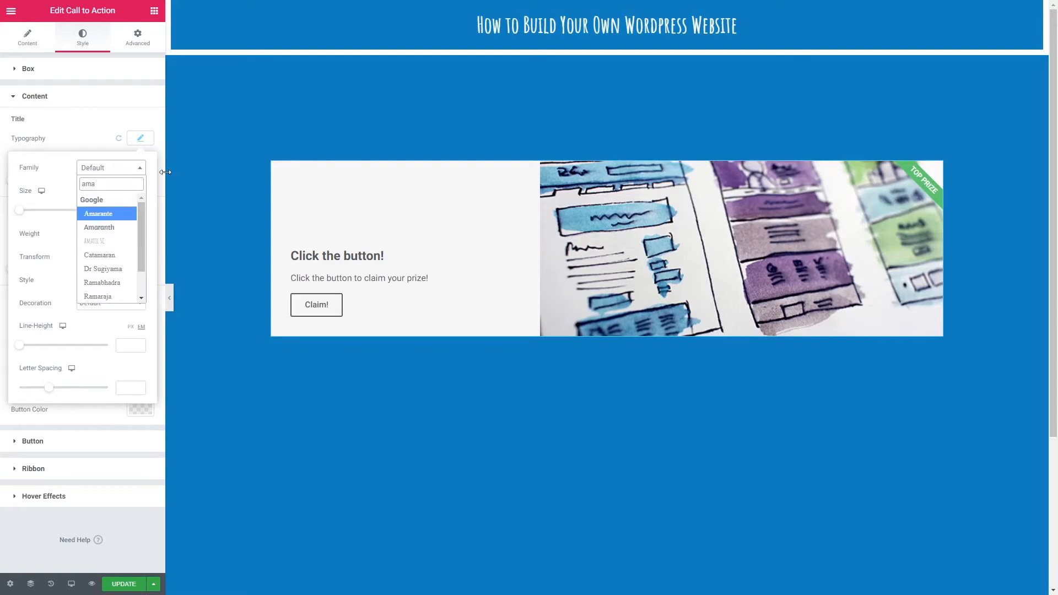
pyautogui.click(112, 240)
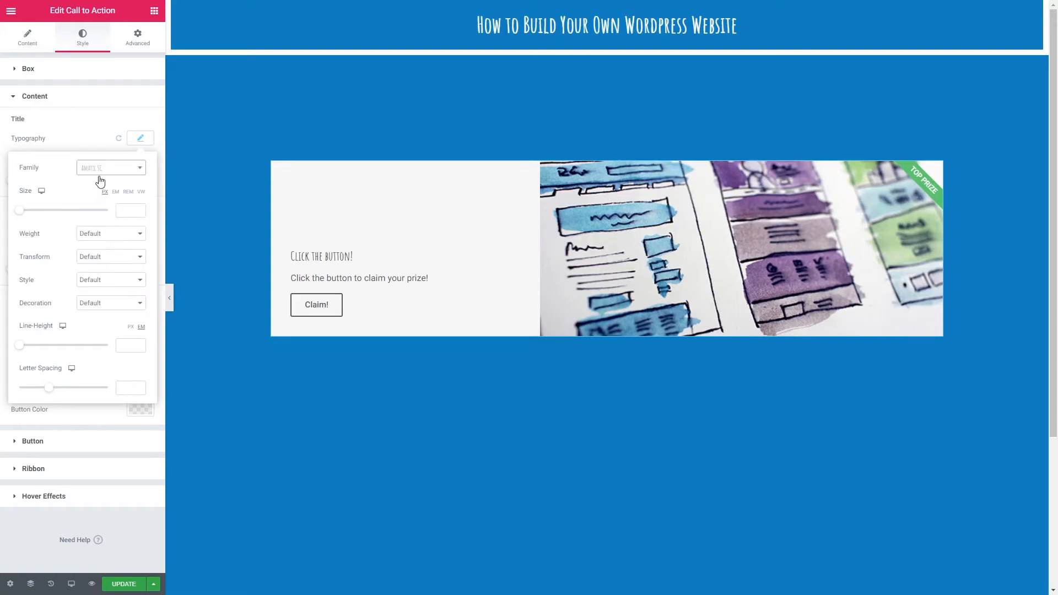
pyautogui.click(127, 192)
pyautogui.click(128, 210)
pyautogui.write('2')
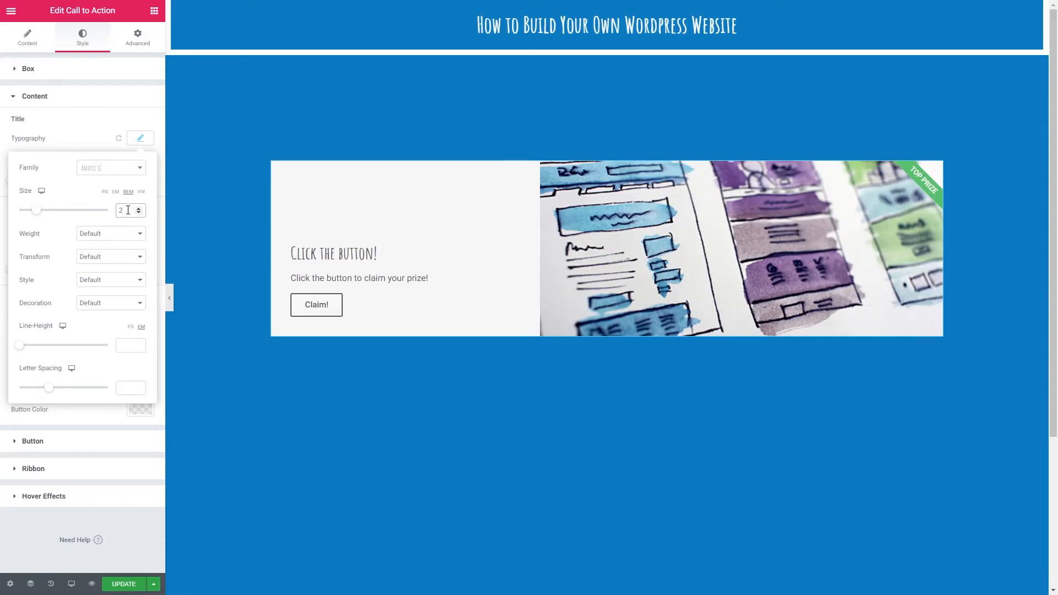
pyautogui.click(140, 142)
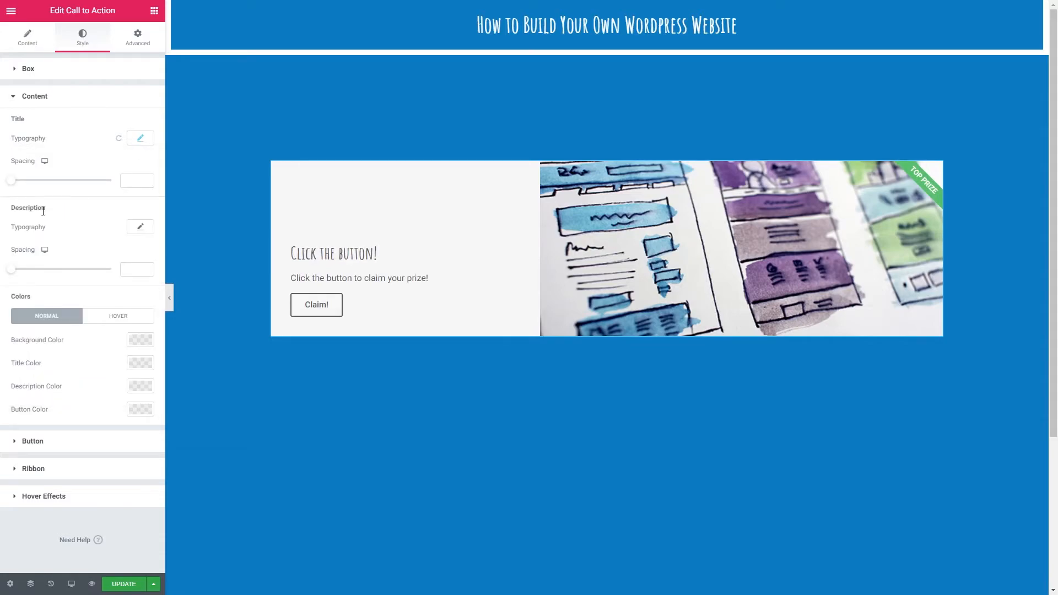
# Style the description in Josefin Sans at weight 300, and set its spacing to about 45
pyautogui.click(145, 229)
pyautogui.click(110, 258)
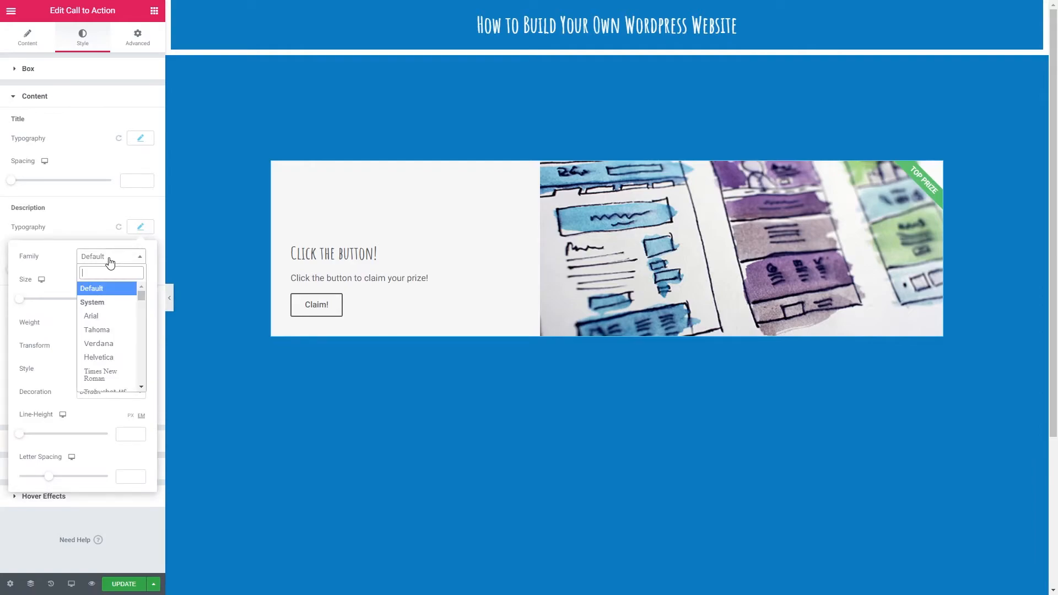
pyautogui.write('jose')
pyautogui.click(109, 302)
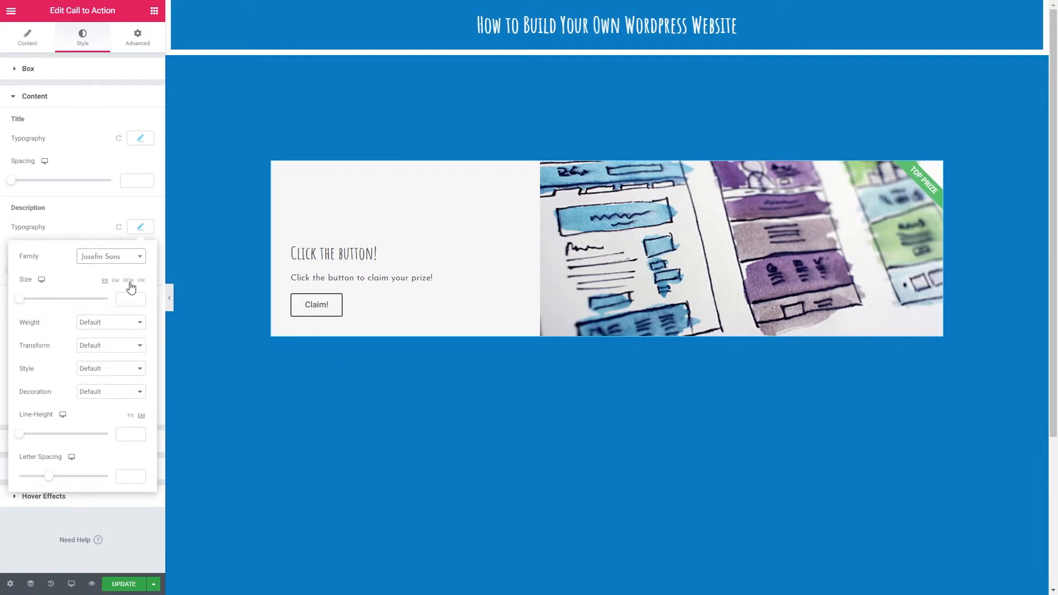
pyautogui.click(120, 329)
pyautogui.click(100, 355)
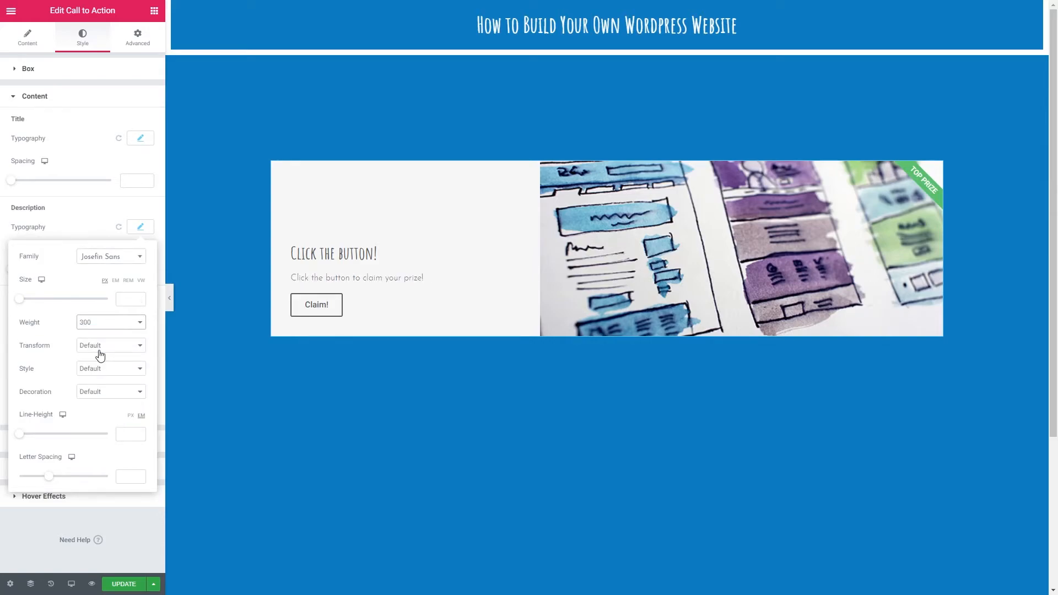
pyautogui.click(140, 227)
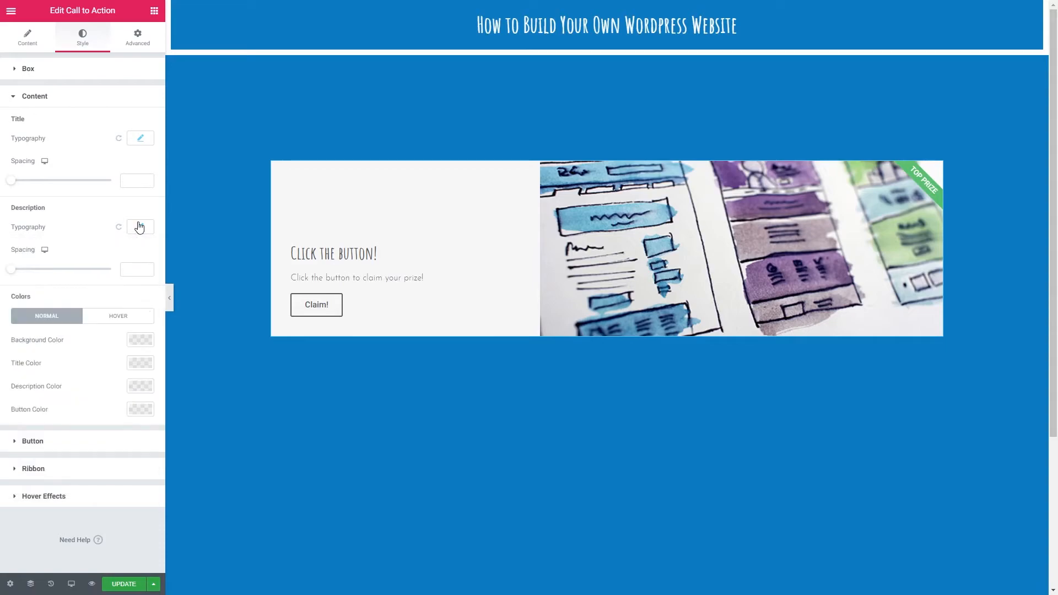
pyautogui.moveTo(11, 269); pyautogui.dragTo(59, 277)
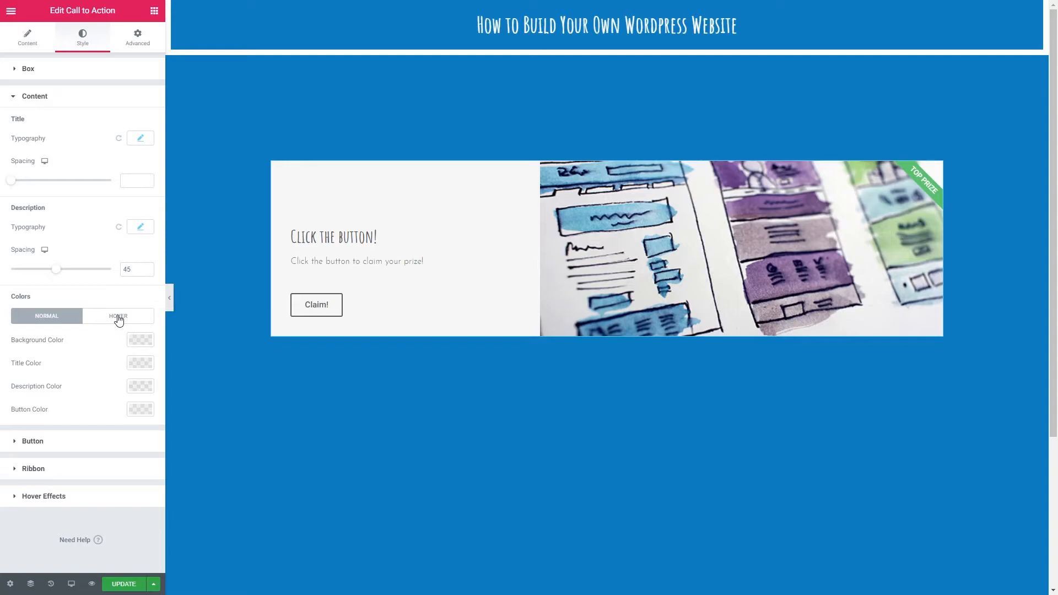
# Set the content's normal background color to the saved teal
pyautogui.click(139, 340)
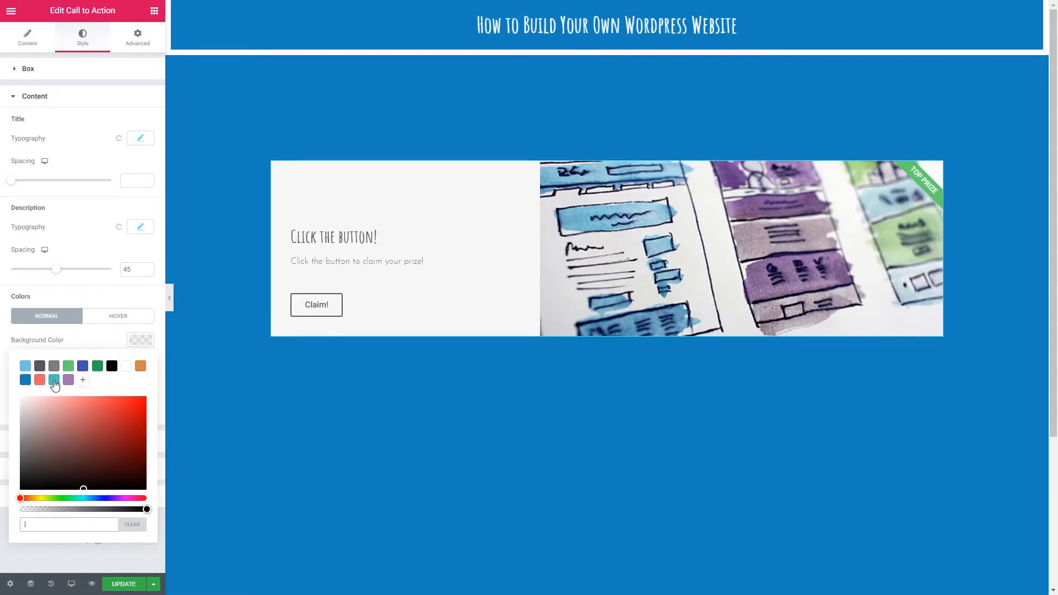
pyautogui.click(54, 380)
pyautogui.click(90, 340)
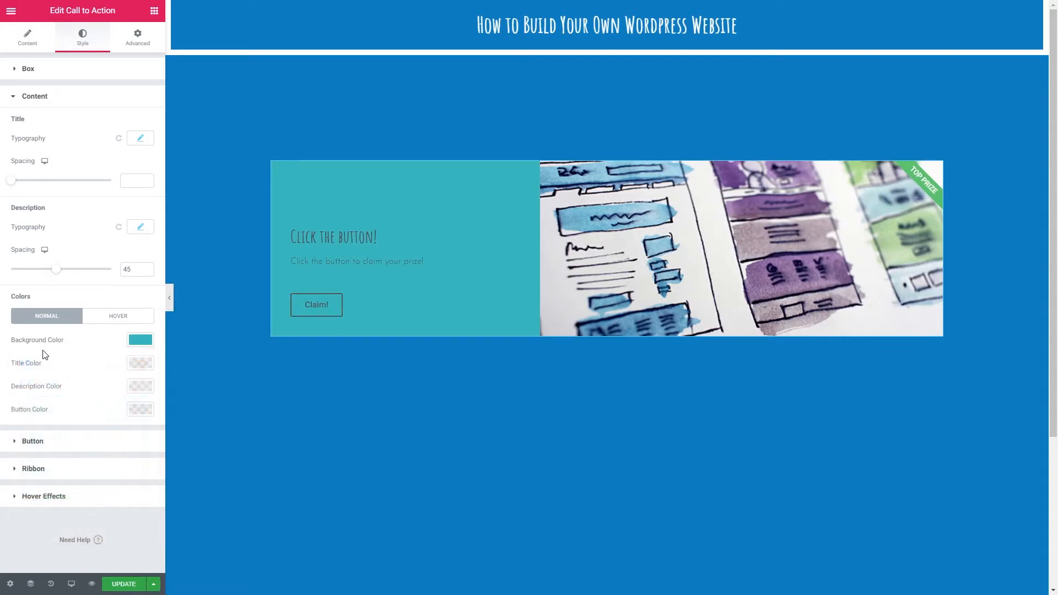
# Set the normal title color and description color to white (#FFFFFF)
pyautogui.click(135, 368)
pyautogui.click(127, 390)
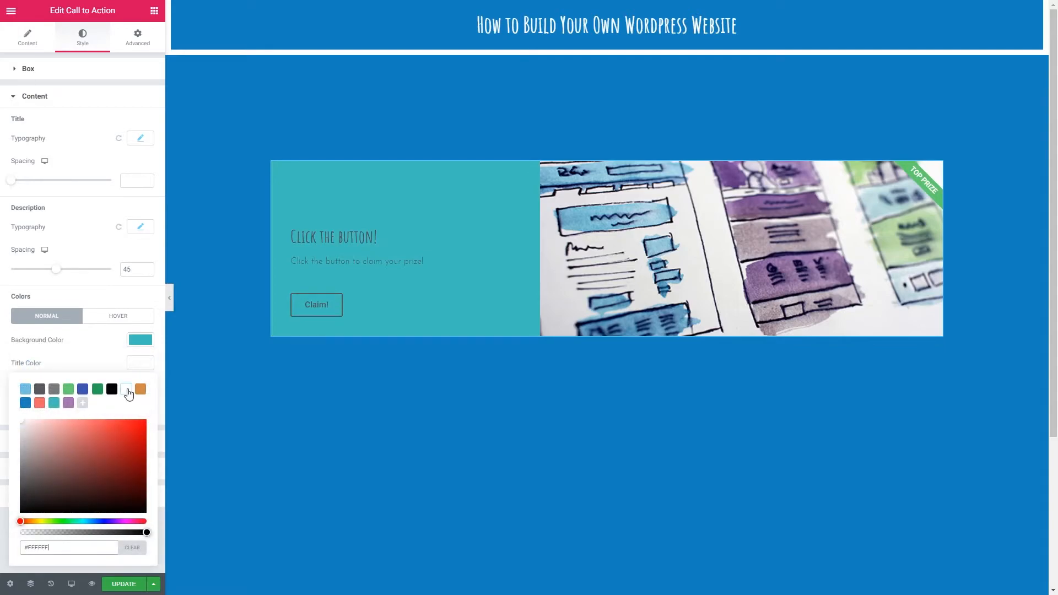
pyautogui.click(138, 387)
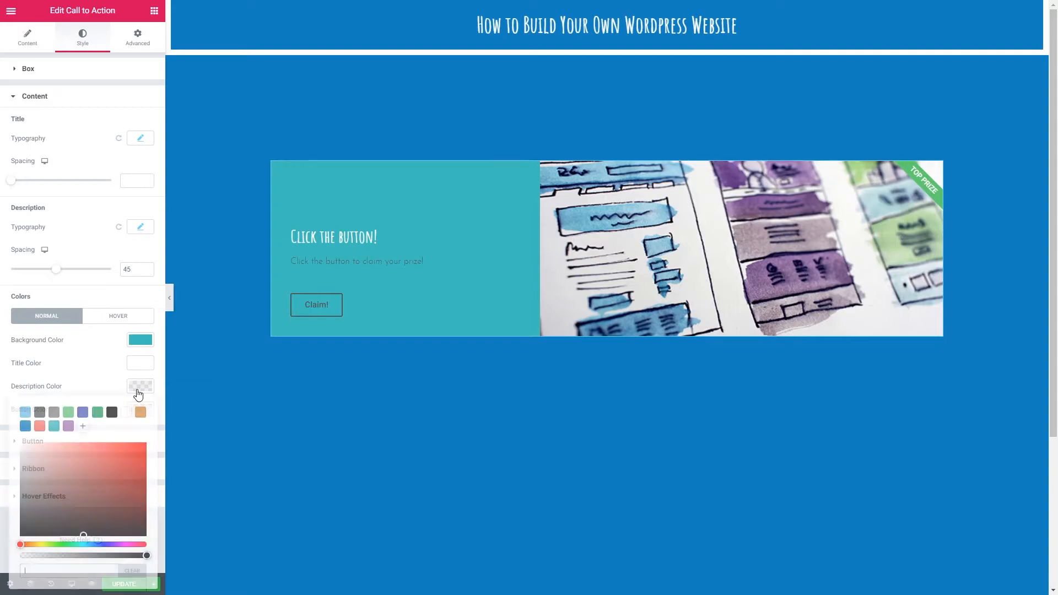
pyautogui.click(128, 413)
pyautogui.click(95, 385)
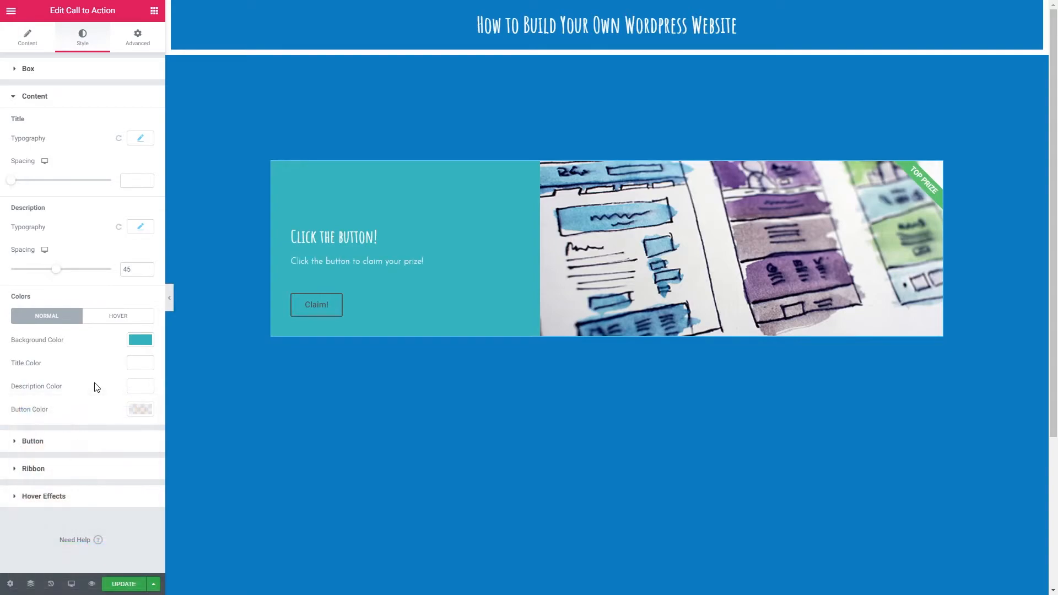
# Set the content's normal button color to the saved coral red
pyautogui.click(139, 410)
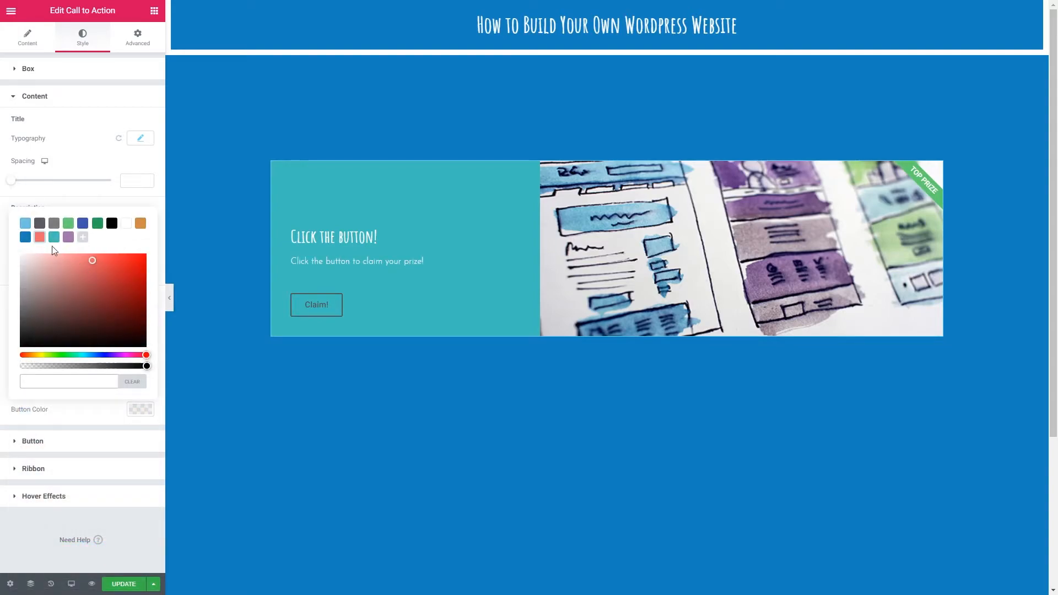
pyautogui.click(39, 238)
pyautogui.click(133, 409)
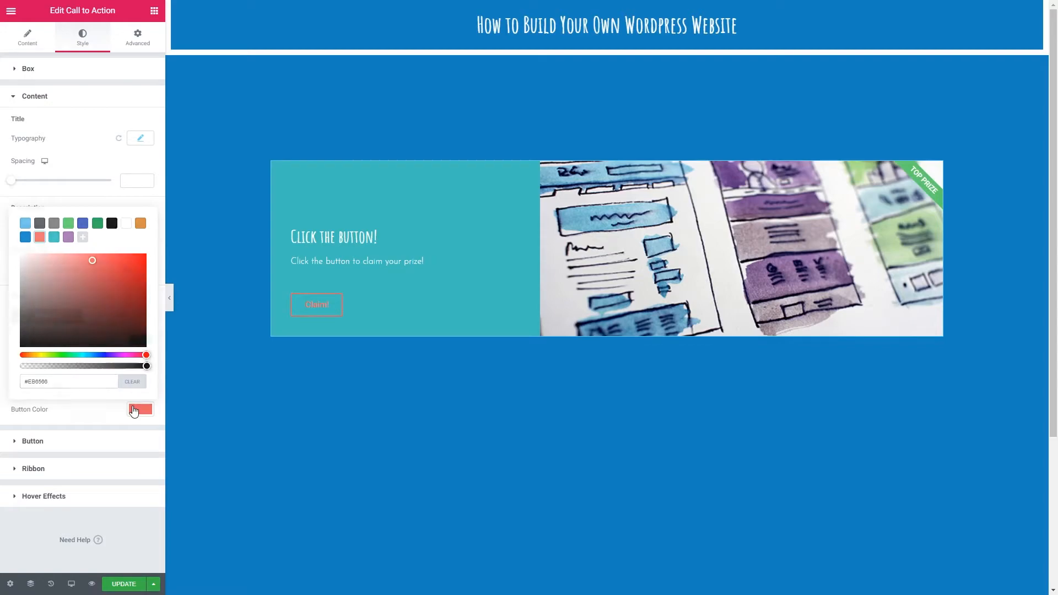
# Set the content's hover background color to the saved purple (#A370B2)
pyautogui.click(118, 316)
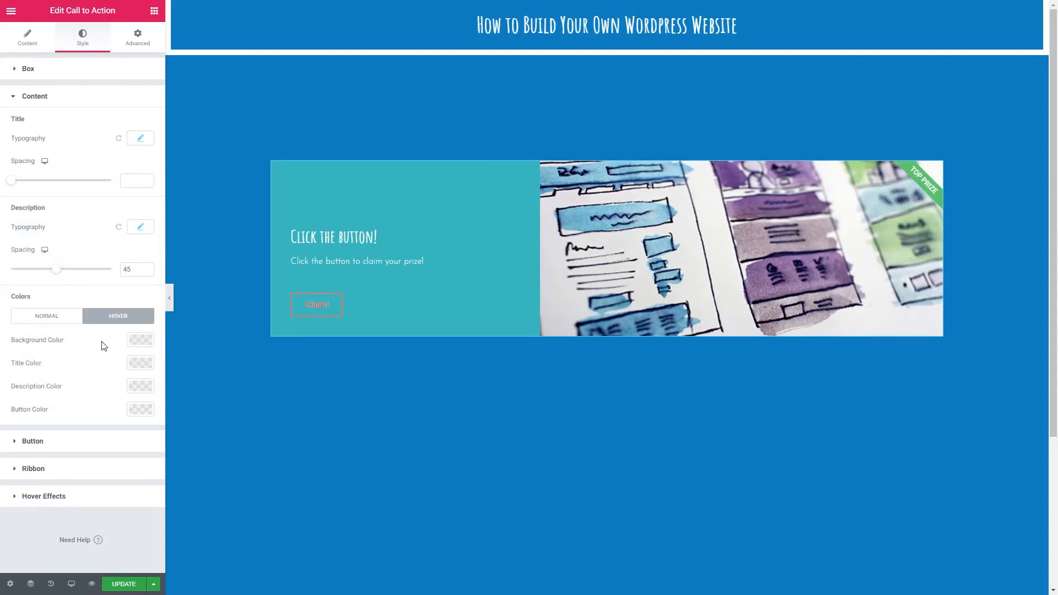
pyautogui.click(141, 340)
pyautogui.click(68, 381)
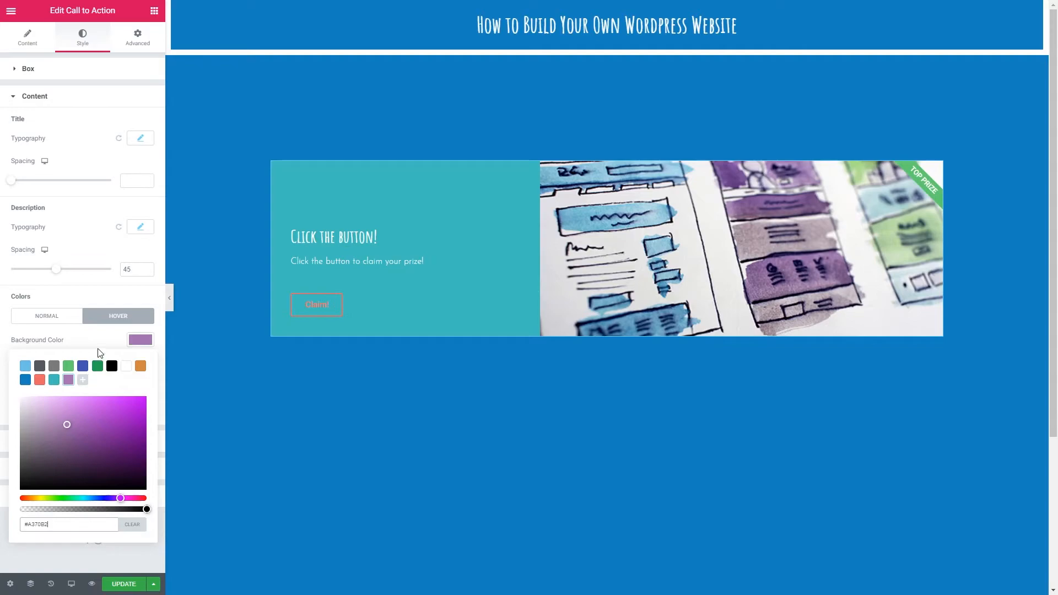
pyautogui.click(99, 347)
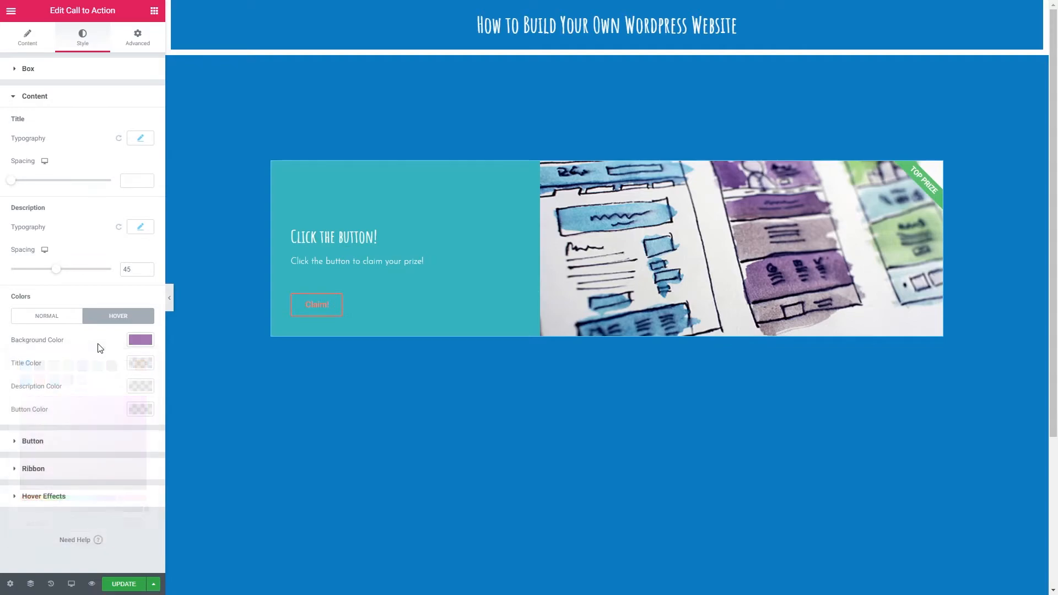
# Set the title and description colors for the hover state to white
pyautogui.click(142, 368)
pyautogui.click(131, 389)
pyautogui.click(122, 367)
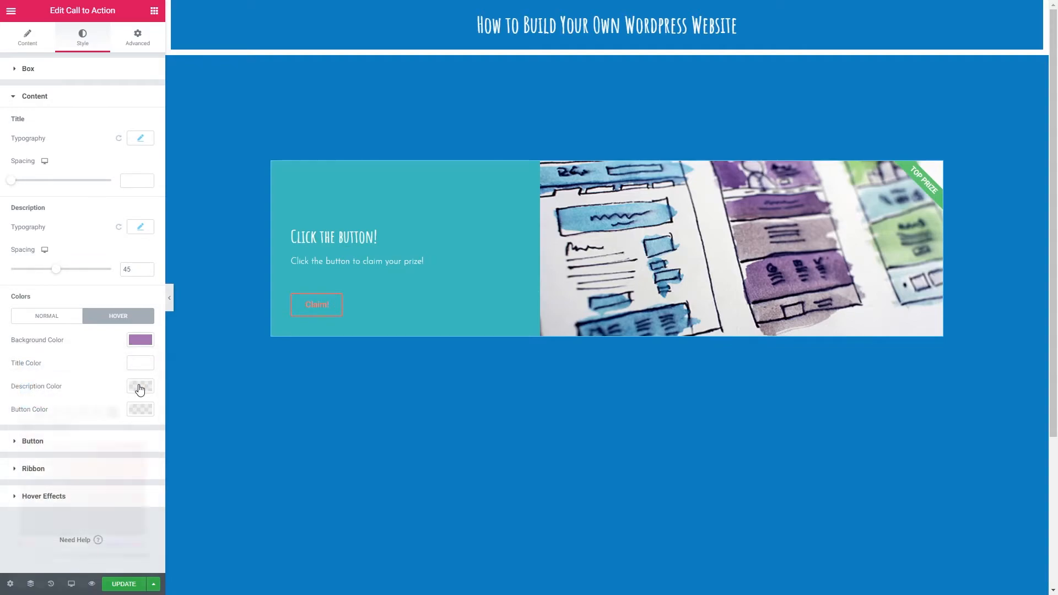
pyautogui.click(140, 387)
pyautogui.click(125, 414)
pyautogui.click(116, 387)
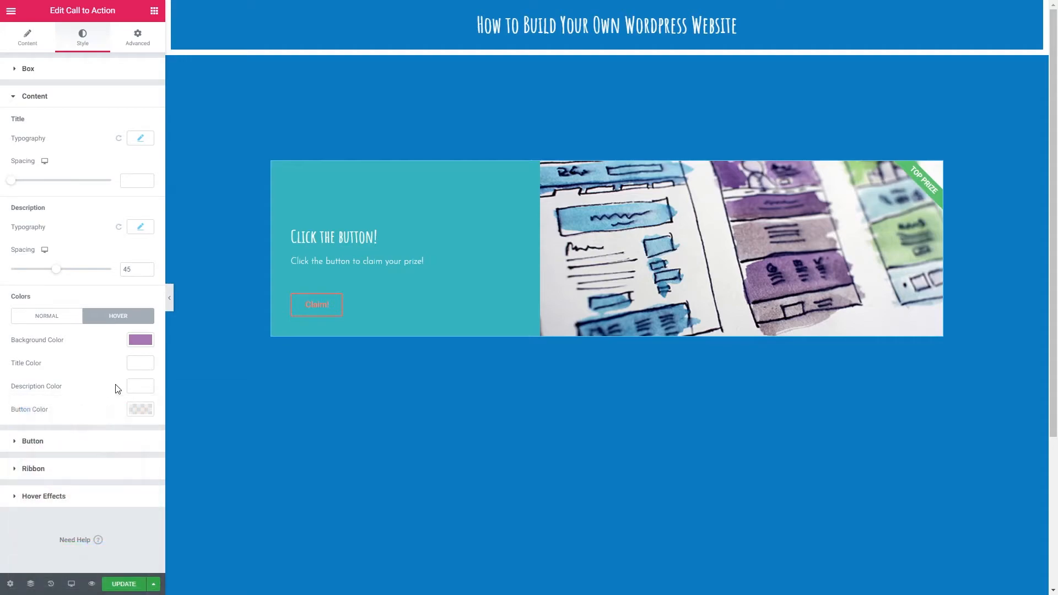
# Choose the content's button color for the hover state
pyautogui.click(138, 414)
pyautogui.click(127, 242)
pyautogui.click(108, 220)
# Set the Claim! button's size to Medium and its font family to Josefin Sans
pyautogui.click(19, 447)
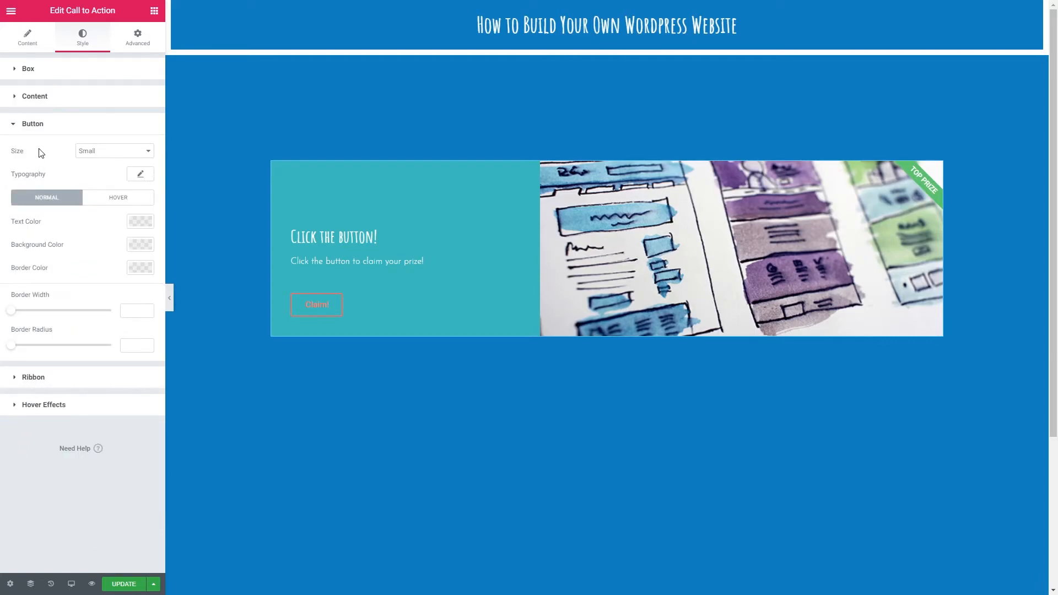
pyautogui.click(87, 152)
pyautogui.click(91, 179)
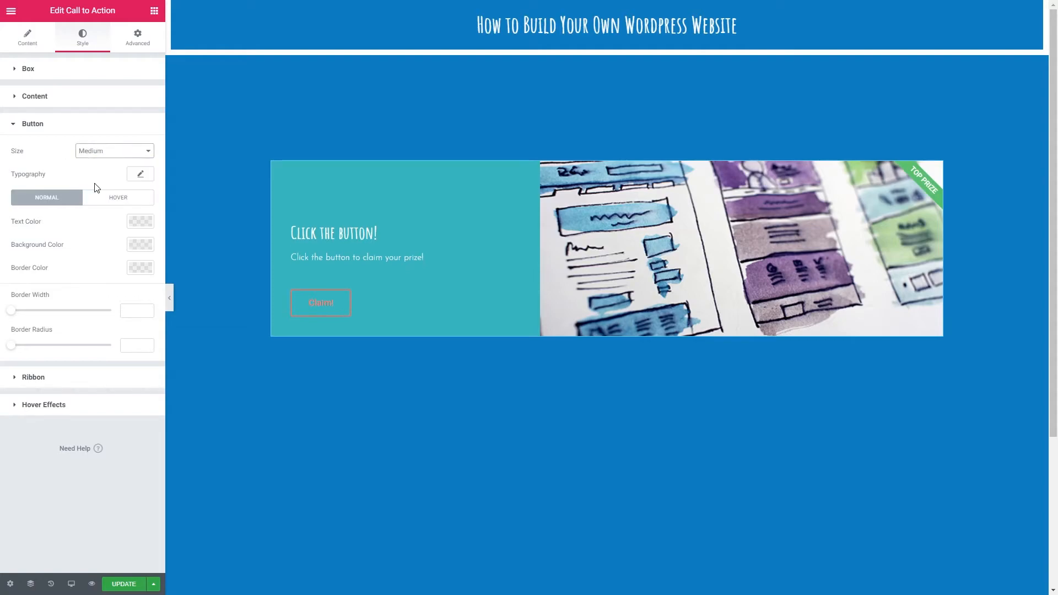
pyautogui.click(141, 176)
pyautogui.click(118, 205)
pyautogui.write('jose')
pyautogui.click(113, 250)
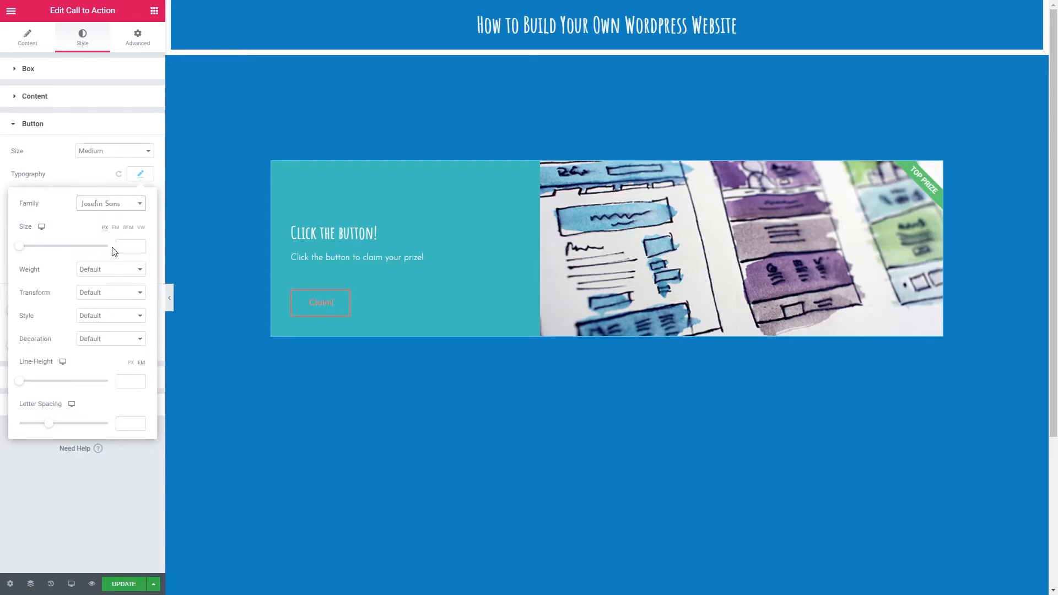
pyautogui.click(138, 175)
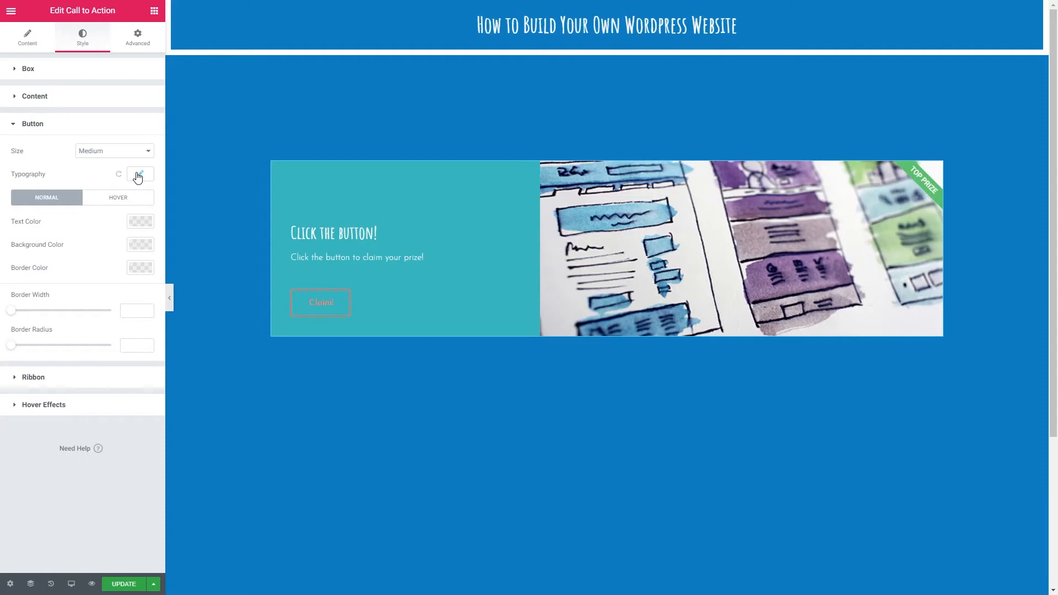
# Set the button's normal text color to white (#FFFFFF) and its background color to the saved coral red
pyautogui.click(141, 225)
pyautogui.click(127, 248)
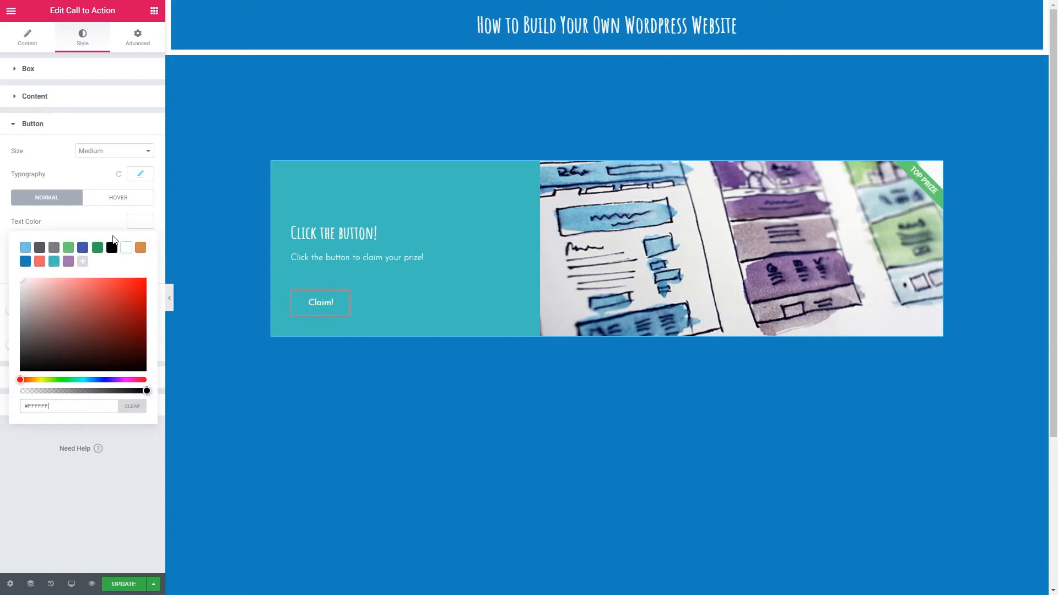
pyautogui.click(93, 232)
pyautogui.click(139, 245)
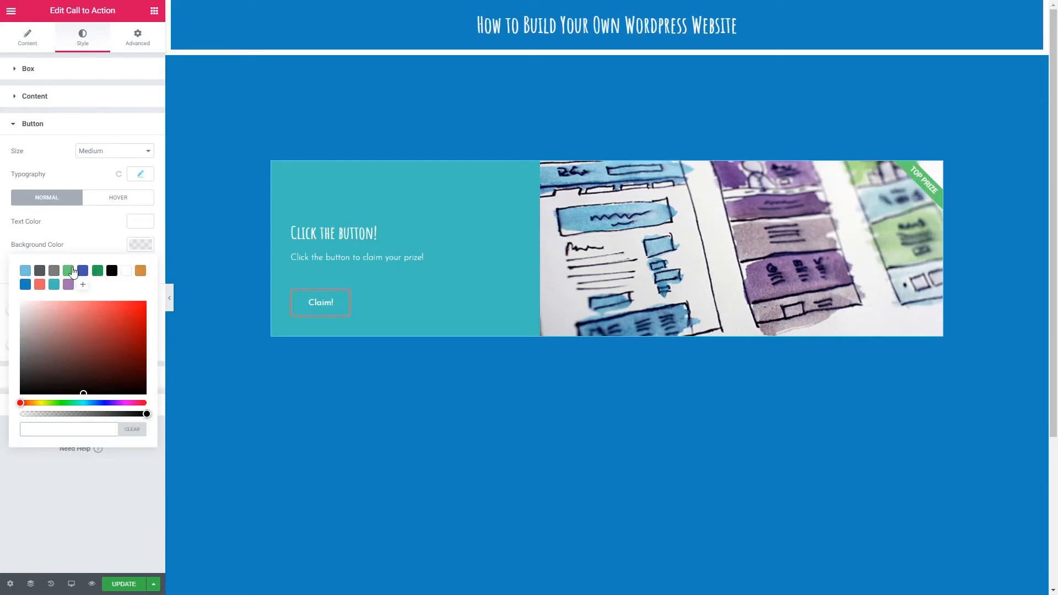
pyautogui.click(40, 285)
pyautogui.click(138, 246)
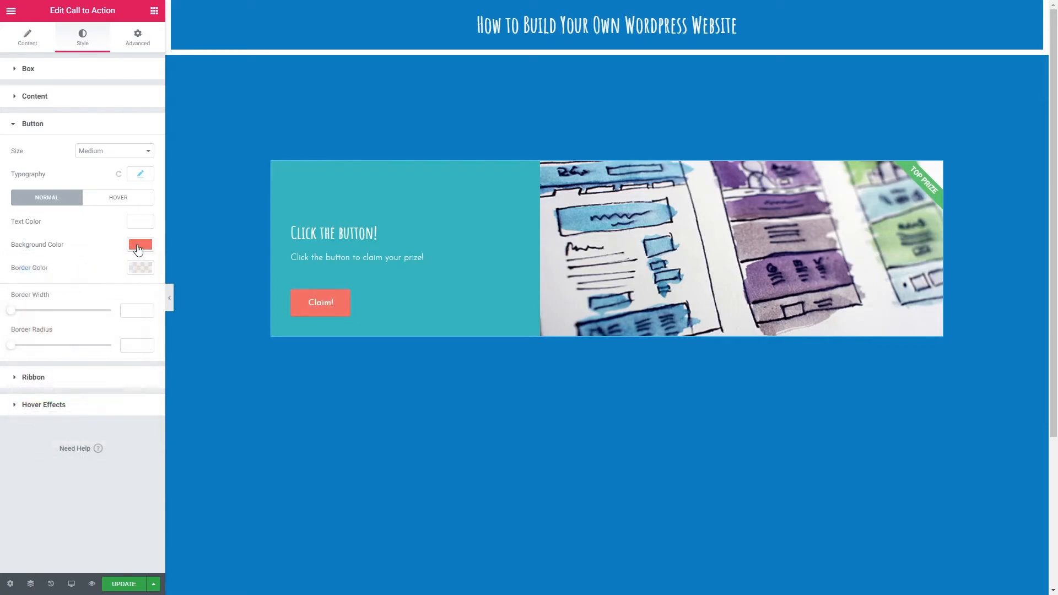
# Give the button a white (#FFFFFF) border with a width of 5
pyautogui.click(140, 268)
pyautogui.click(126, 293)
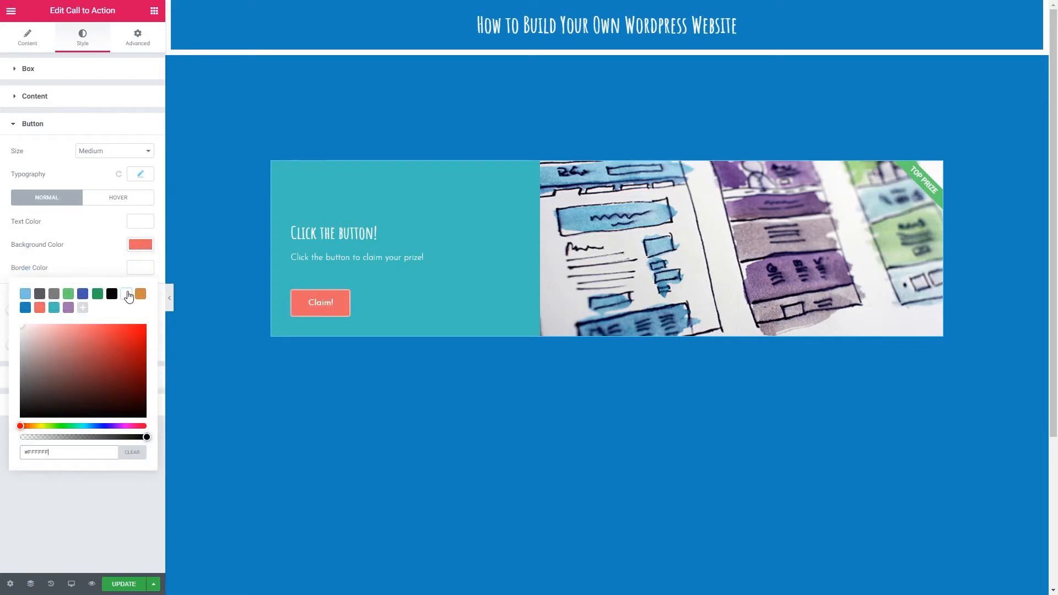
pyautogui.click(113, 269)
pyautogui.click(128, 311)
pyautogui.write('5')
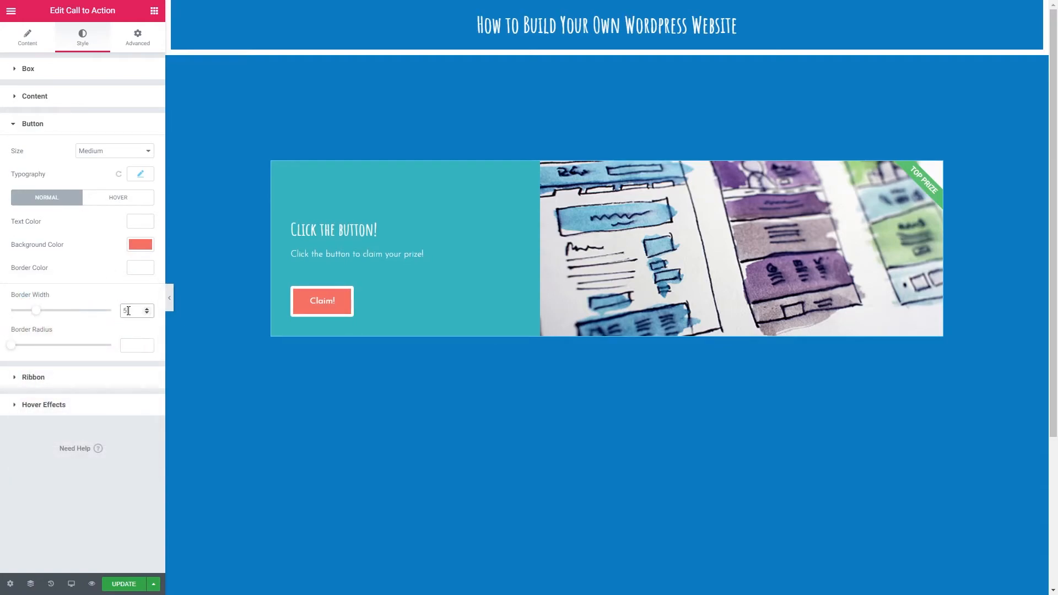
# Set the Claim! button's border radius to 0 and its hover-state text color to white
pyautogui.click(135, 346)
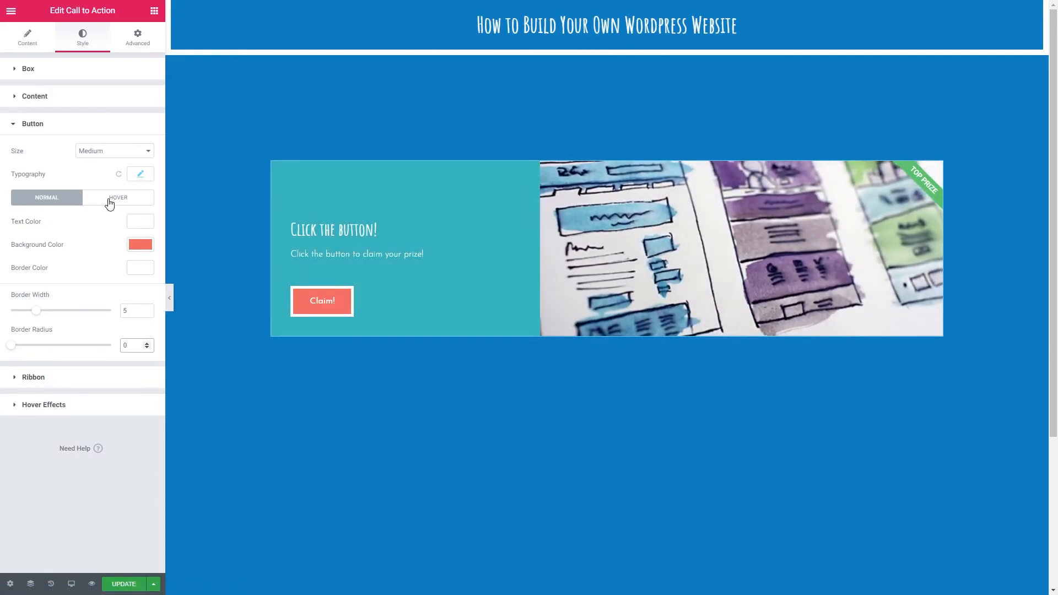
pyautogui.click(110, 203)
pyautogui.click(140, 221)
pyautogui.click(126, 246)
pyautogui.click(117, 223)
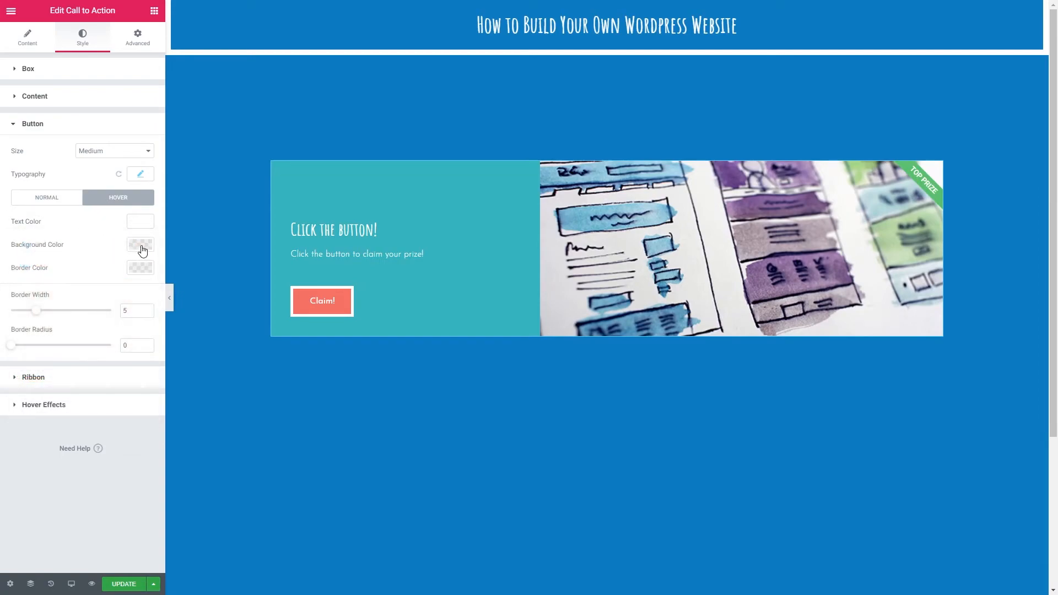
# Set the button's hover-state background color to the saved teal
pyautogui.click(141, 245)
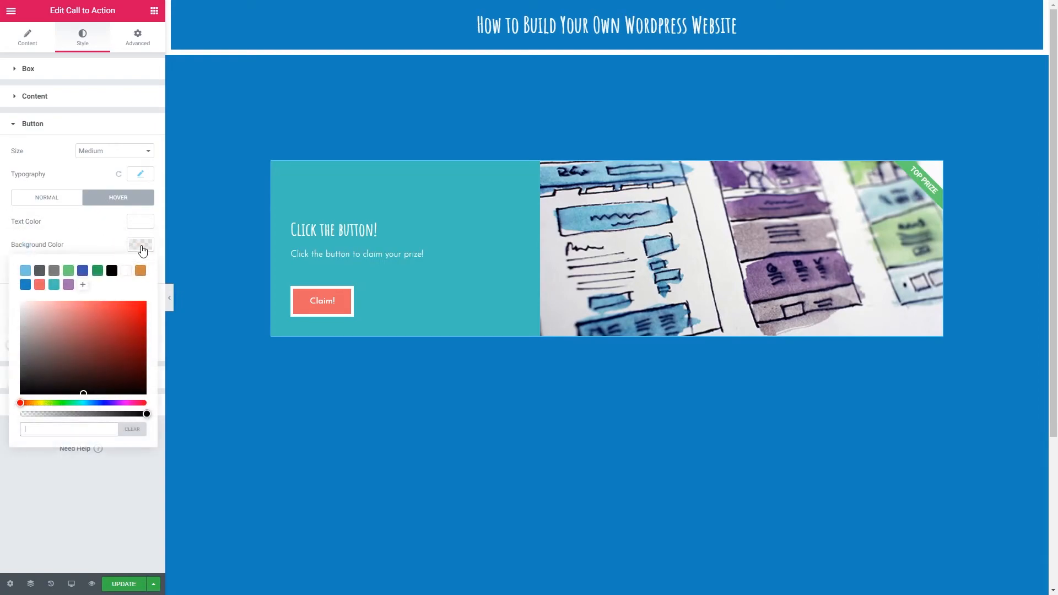
pyautogui.click(54, 285)
pyautogui.click(100, 249)
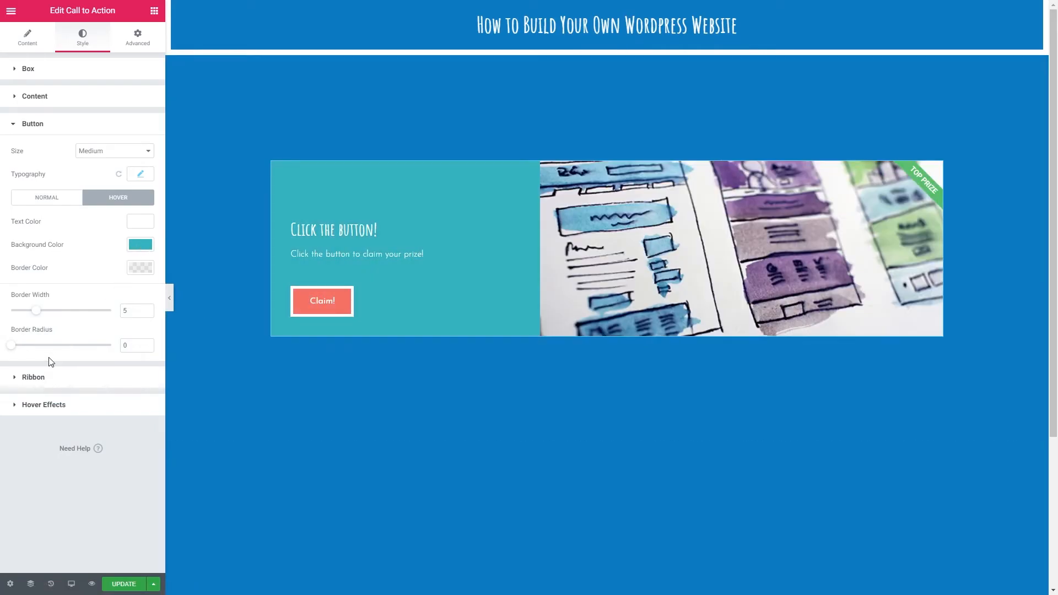
# Give the TOP PRIZE ribbon the saved teal as background color and set its distance to 45
pyautogui.click(33, 377)
pyautogui.click(140, 178)
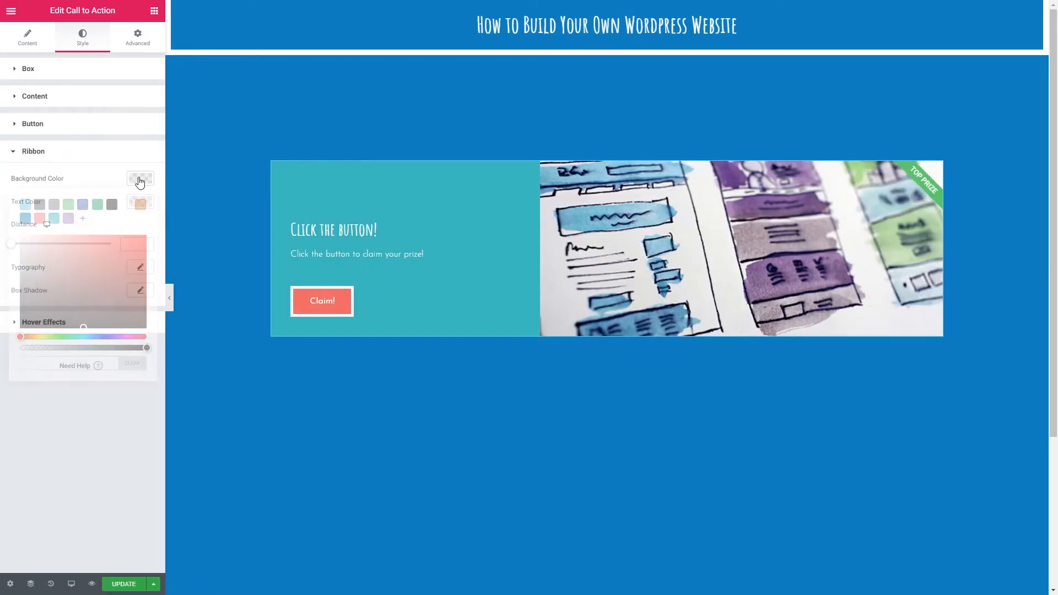
pyautogui.click(53, 219)
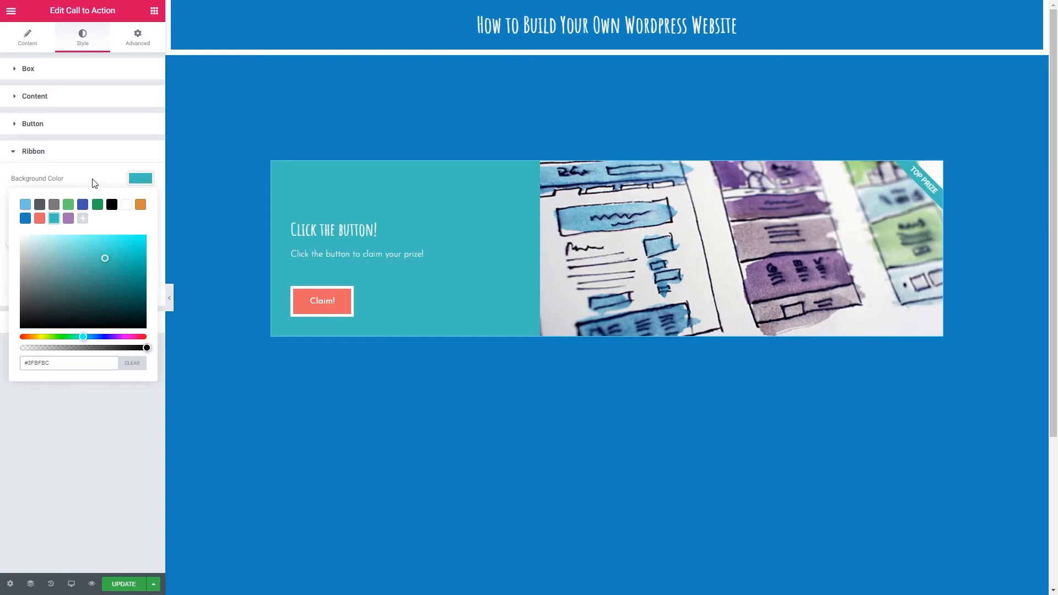
pyautogui.click(92, 183)
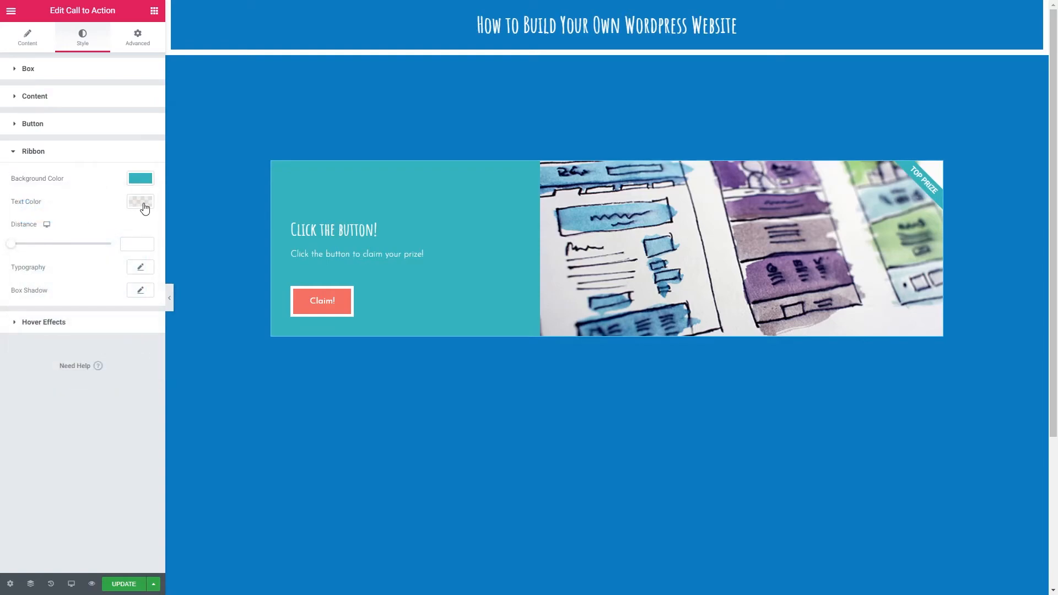
pyautogui.moveTo(11, 244); pyautogui.dragTo(103, 247)
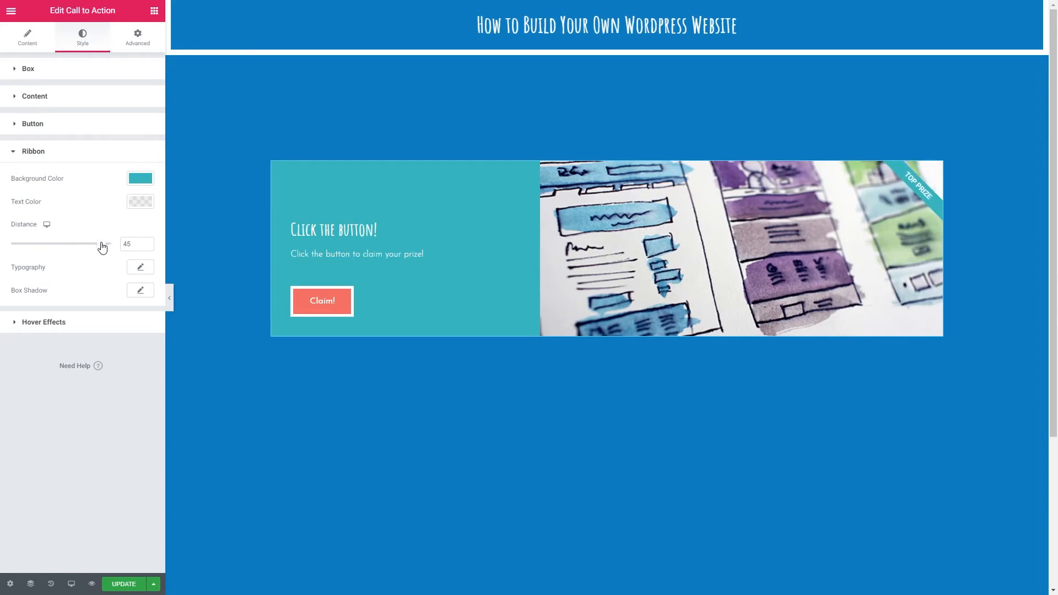
# Set the ribbon's font family to Josefin Sans and enable its box shadow with the default settings
pyautogui.click(140, 267)
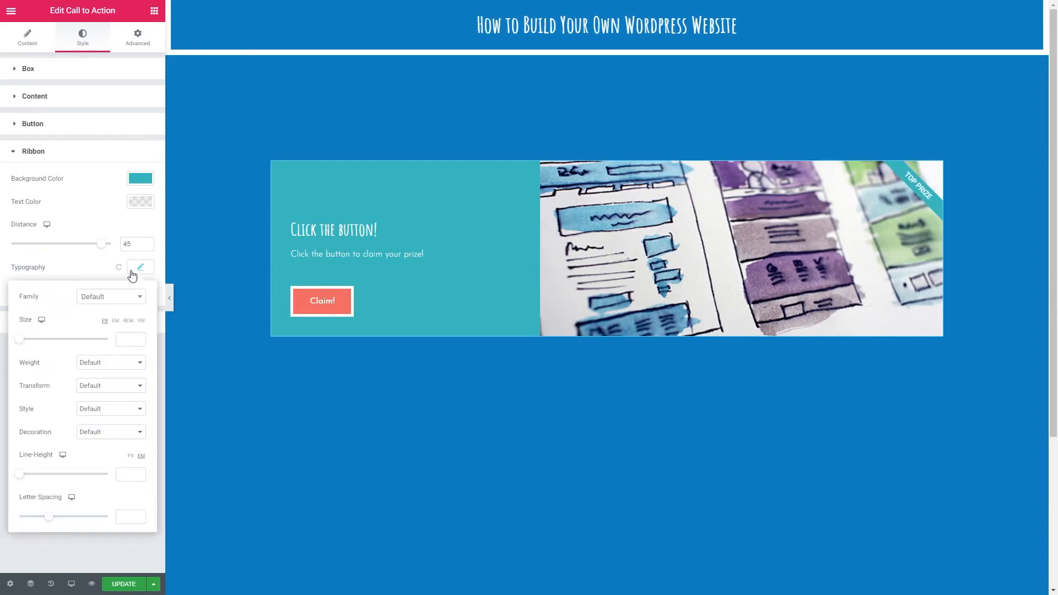
pyautogui.click(108, 301)
pyautogui.write('jose')
pyautogui.click(114, 343)
pyautogui.click(140, 268)
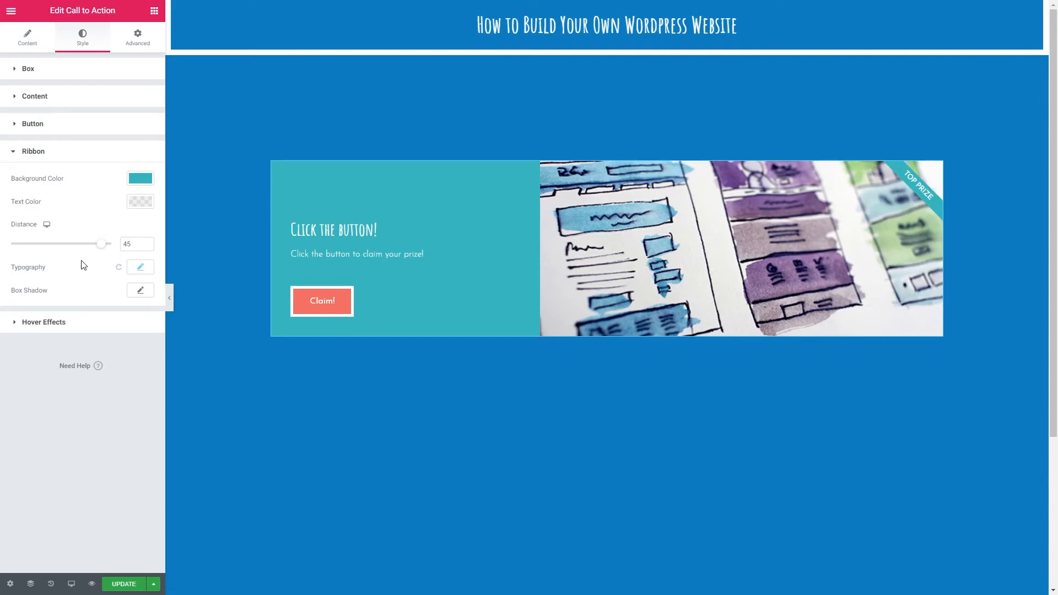
pyautogui.click(141, 292)
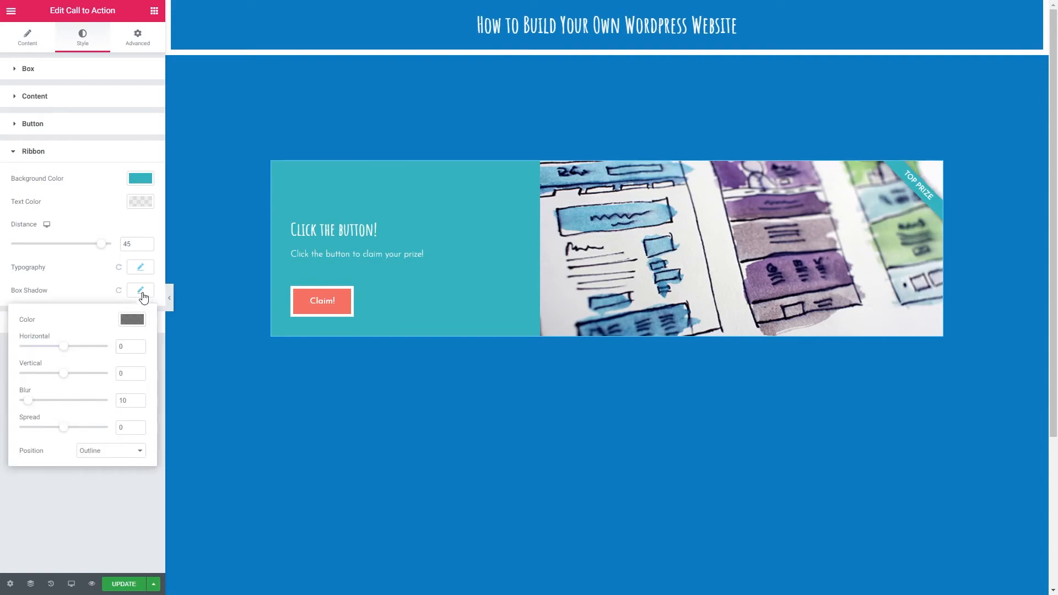
pyautogui.click(94, 294)
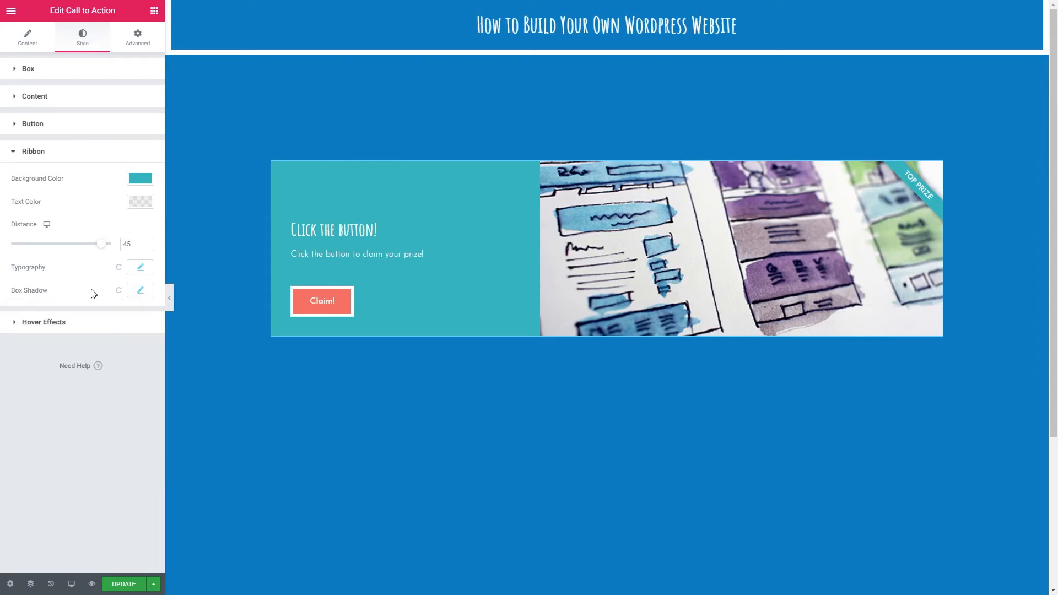
# Try the Zoom Out and Move Left hover animations on the box and return the animation to Zoom In
pyautogui.click(46, 324)
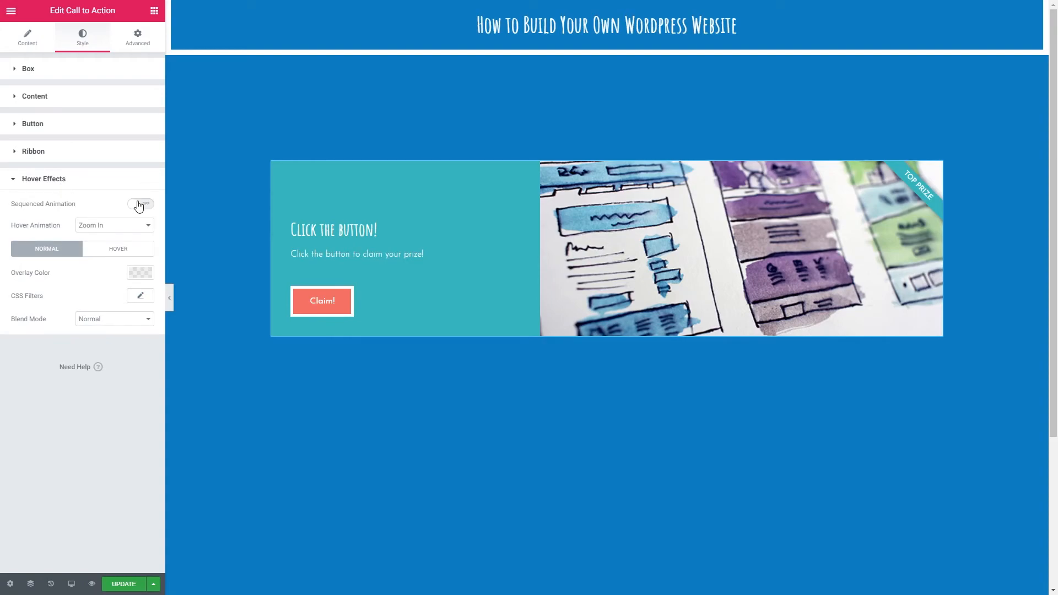
pyautogui.click(102, 224)
pyautogui.click(103, 254)
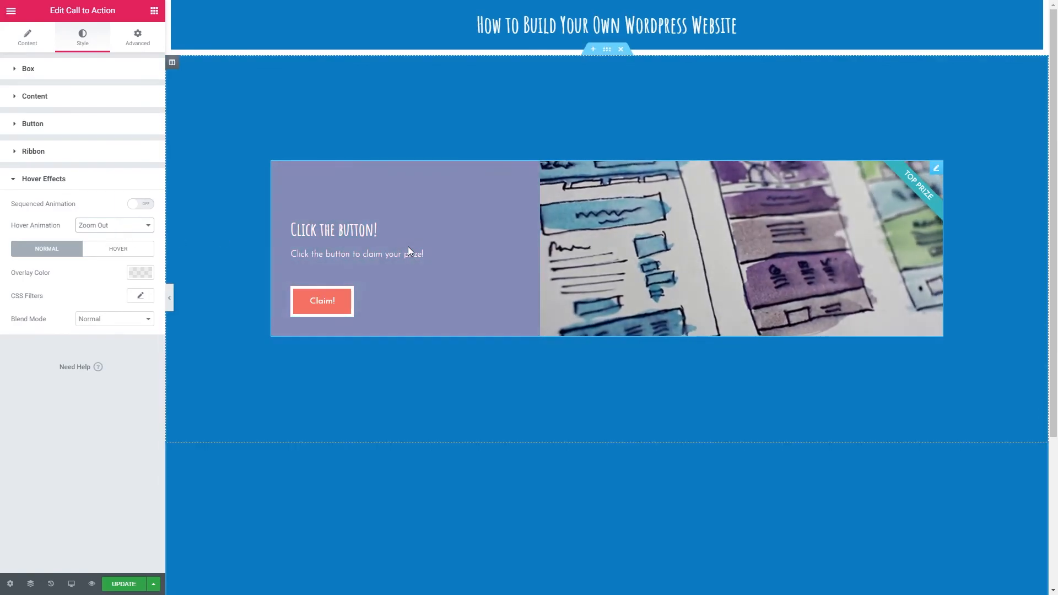
pyautogui.click(118, 231)
pyautogui.click(105, 262)
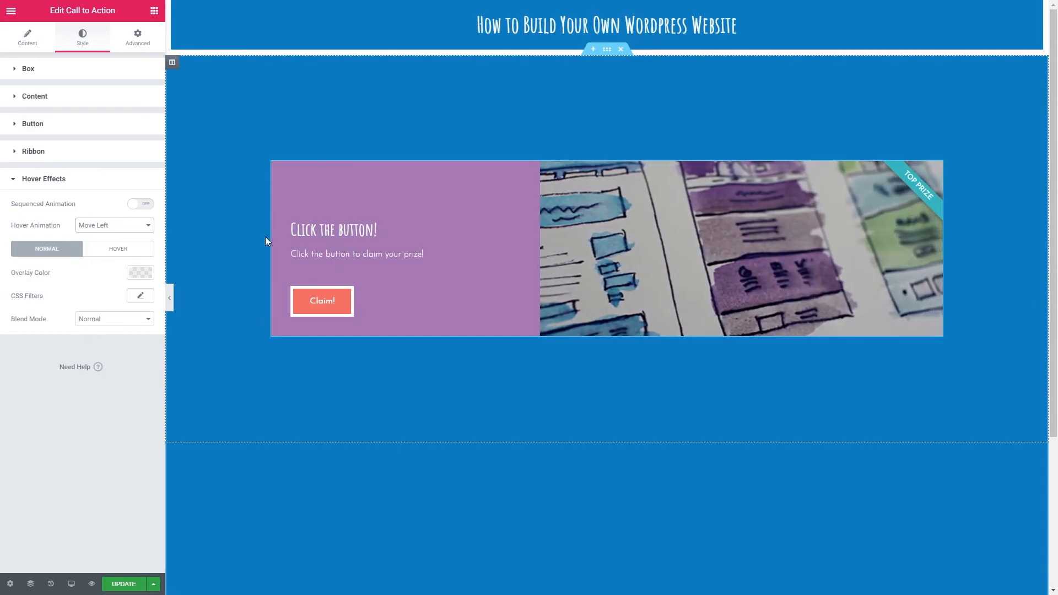
pyautogui.click(109, 227)
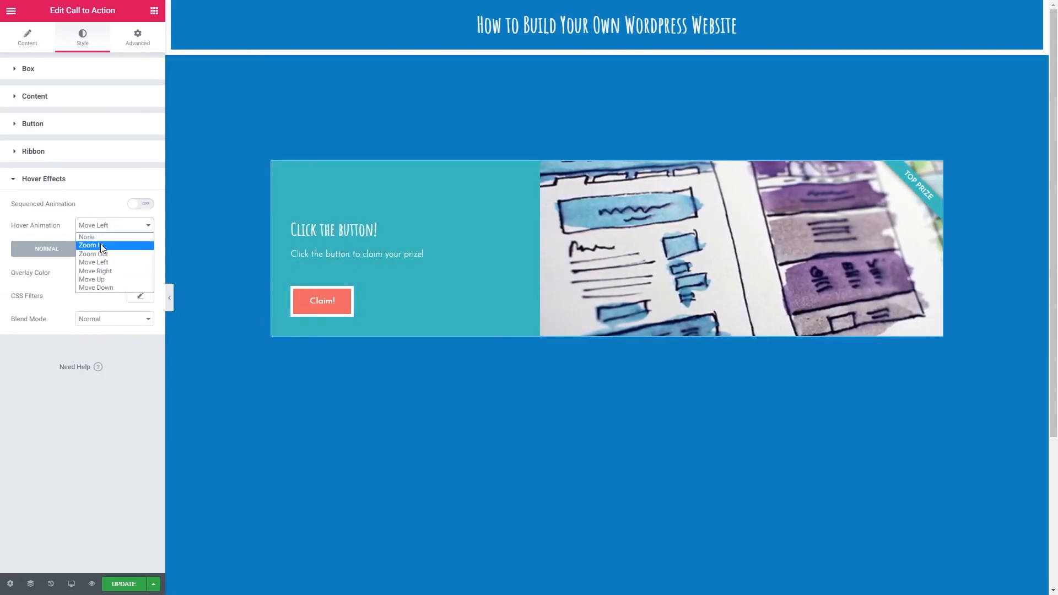
pyautogui.click(103, 246)
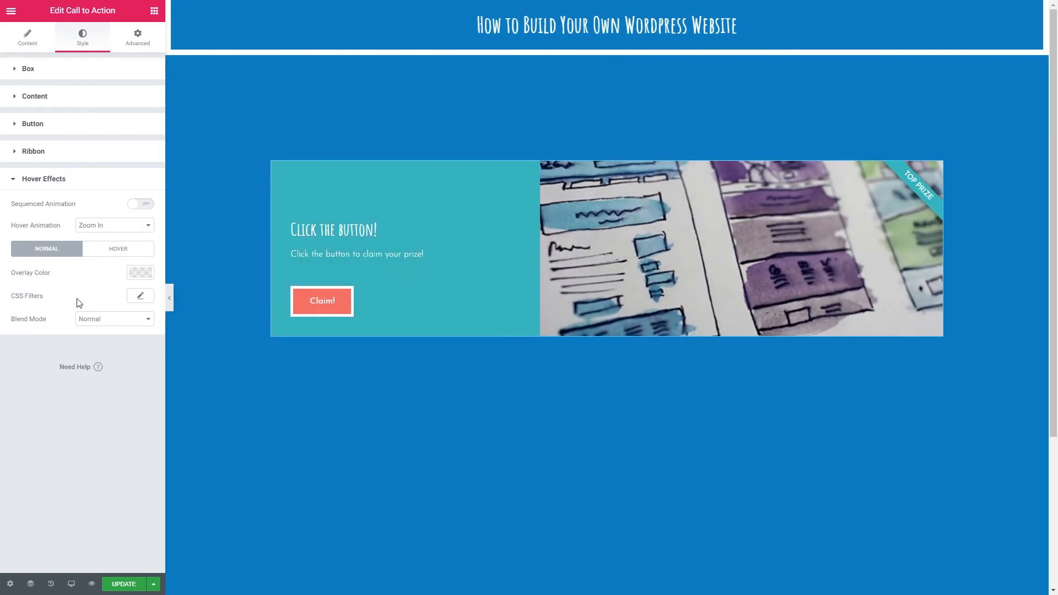
# For the box's hover state, set the transition duration to 2571 and add CSS filters with increased blur and minimum saturation
pyautogui.click(114, 252)
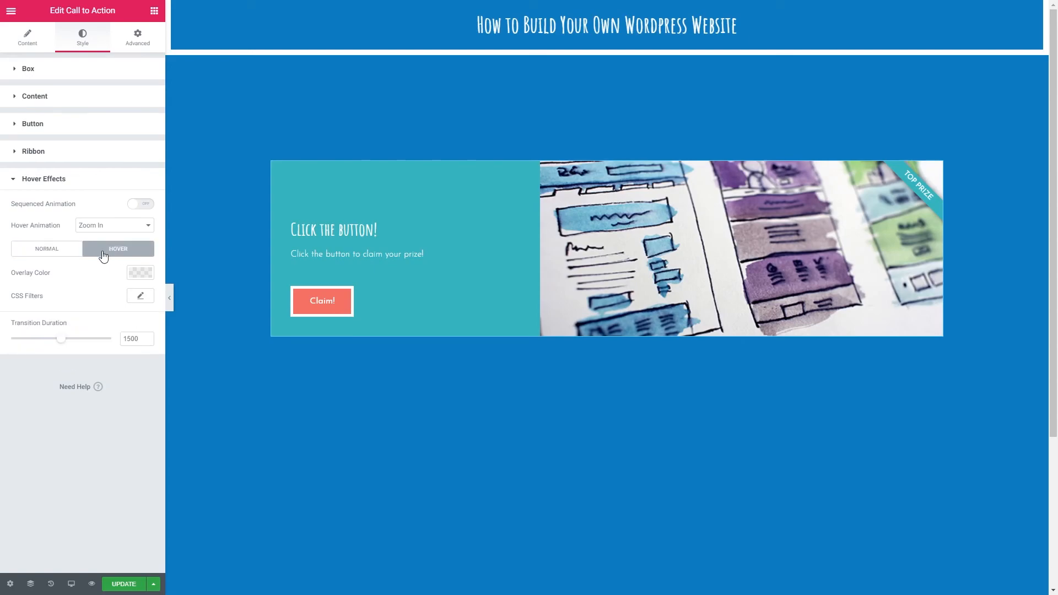
pyautogui.moveTo(62, 342); pyautogui.dragTo(97, 344)
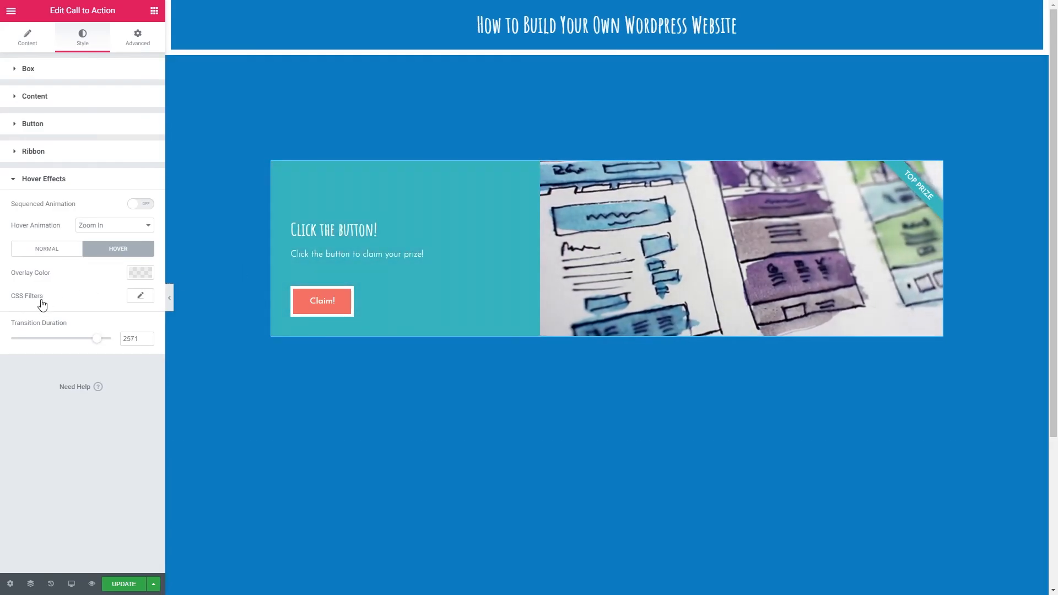
pyautogui.click(140, 296)
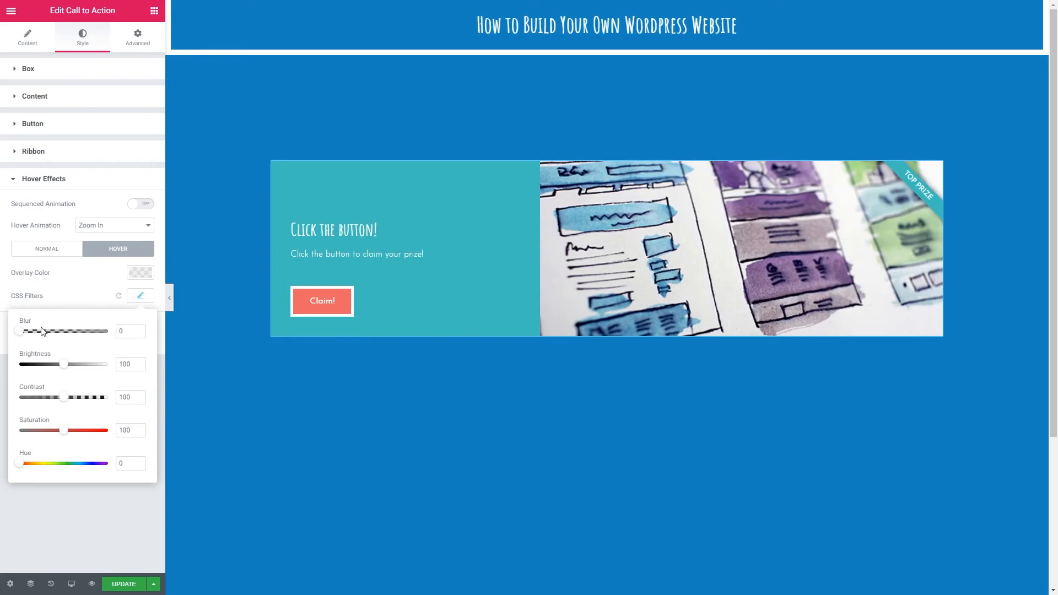
pyautogui.moveTo(23, 333); pyautogui.dragTo(59, 334)
pyautogui.moveTo(63, 431); pyautogui.dragTo(14, 431)
pyautogui.click(88, 303)
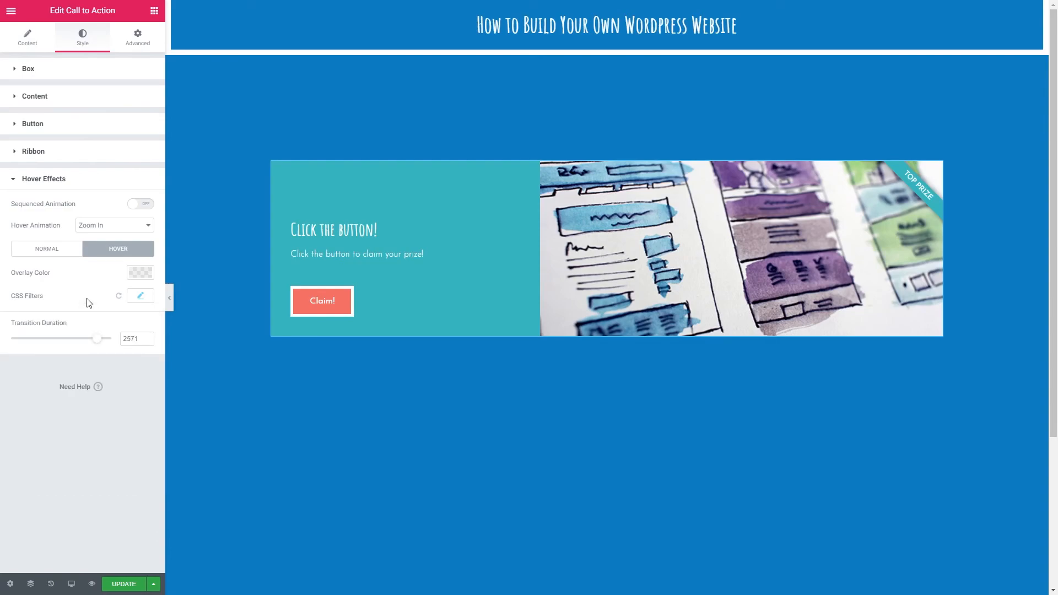
# Preview the hover effect on the call-to-action box and save the page with Update
pyautogui.moveTo(434, 267)
pyautogui.click(123, 584)
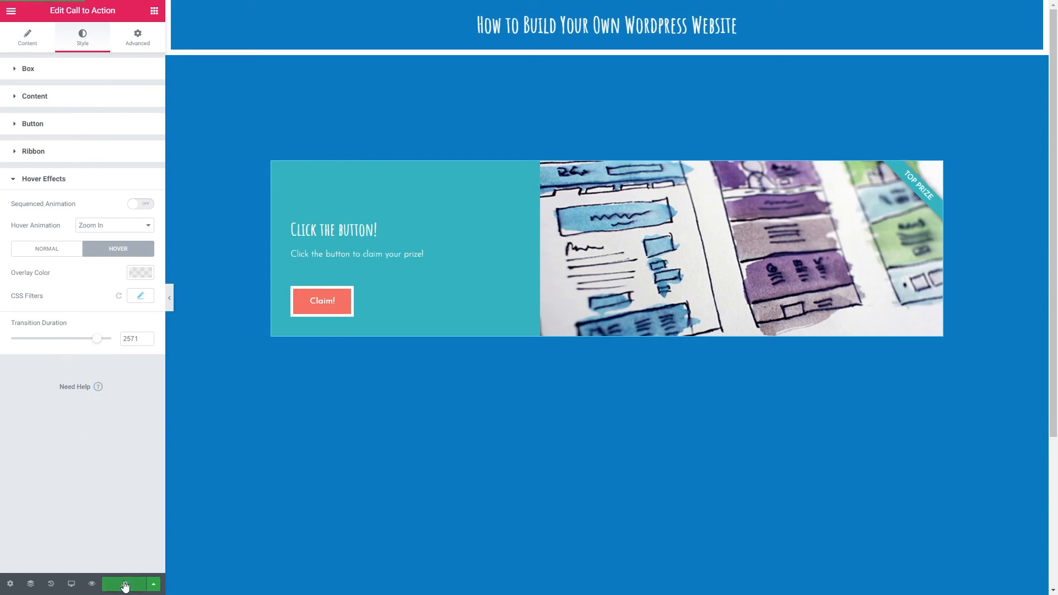